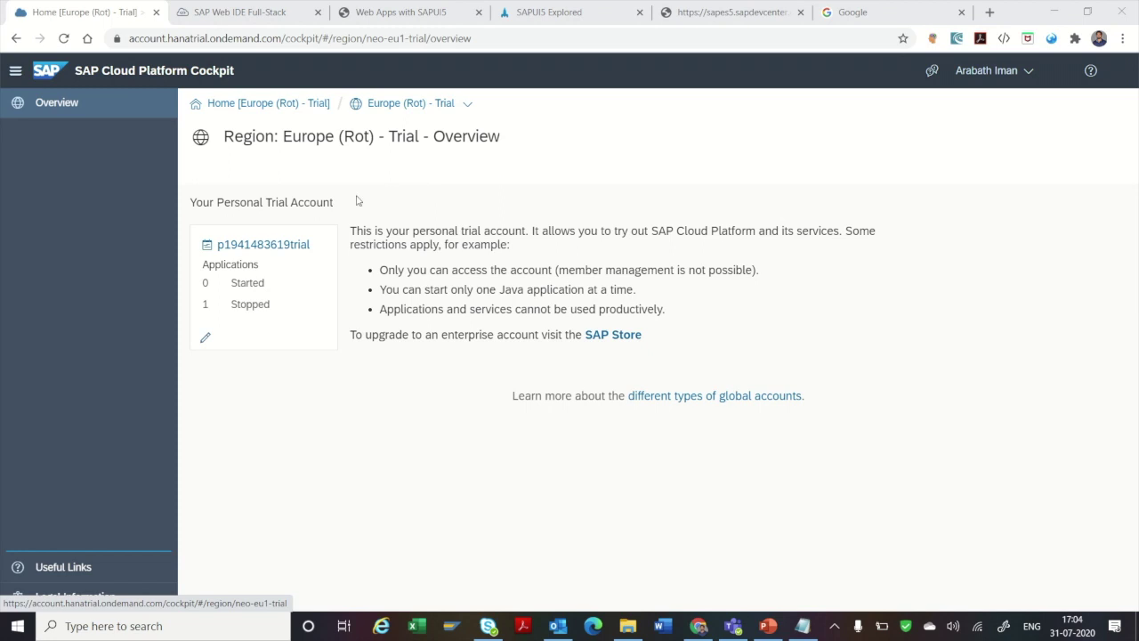
# Open the overview of the personal trial subaccount in the Europe (Rot) - Trial region
pyautogui.click(289, 254)
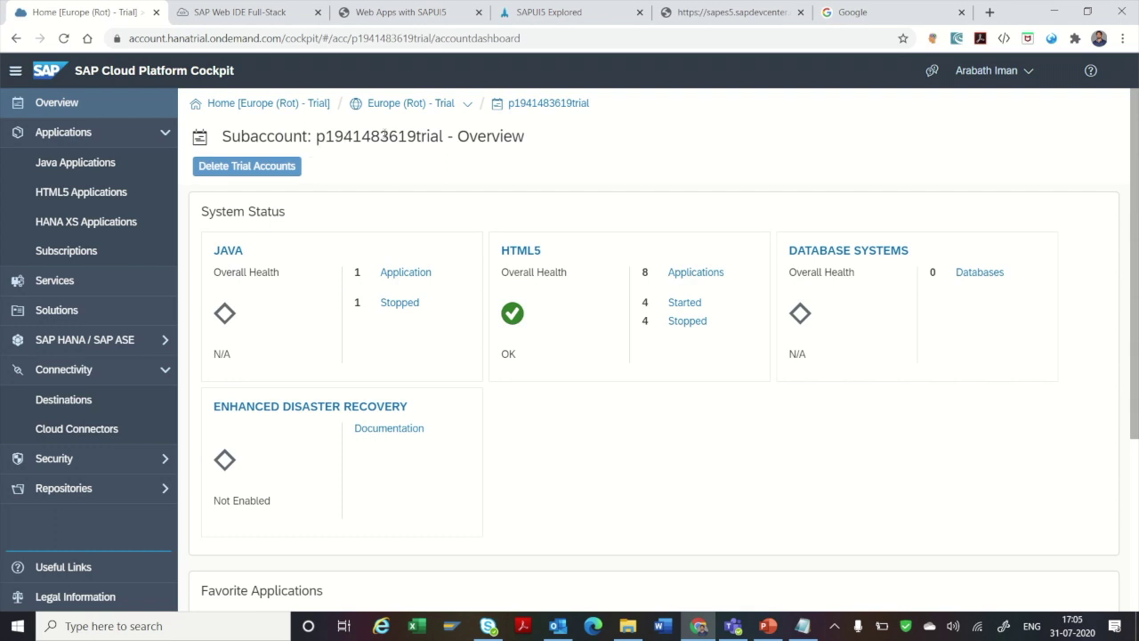
pyautogui.doubleClick(434, 138)
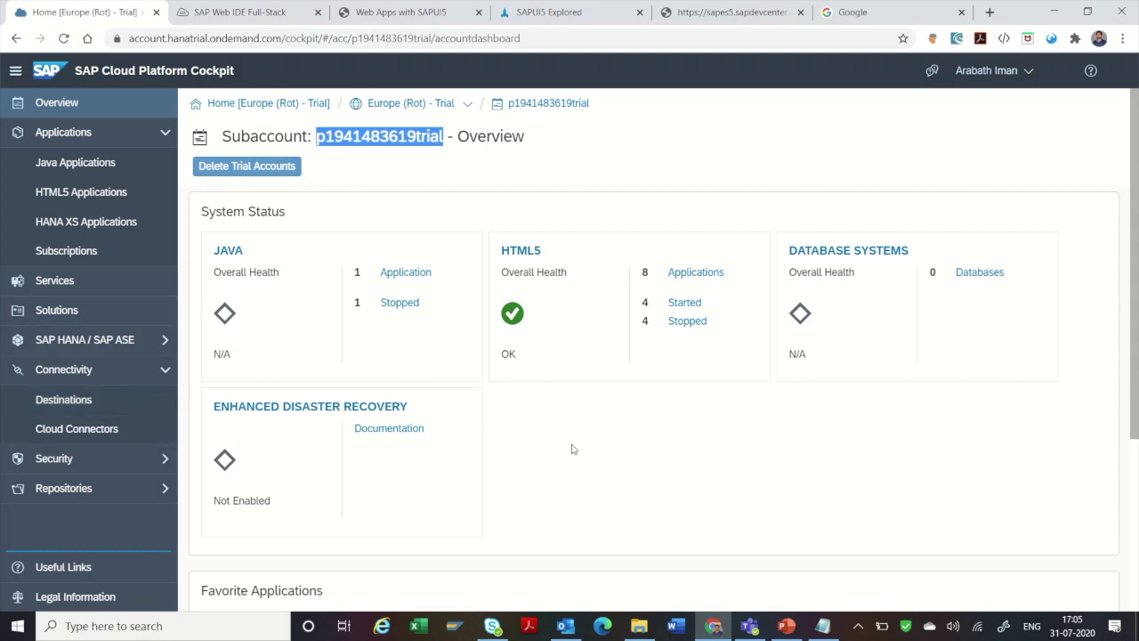
# Examine the GWSAMPLE_BASIC OData service document and its BusinessPartnerSet, ProductSet and SalesOrderSet collections
pyautogui.click(746, 12)
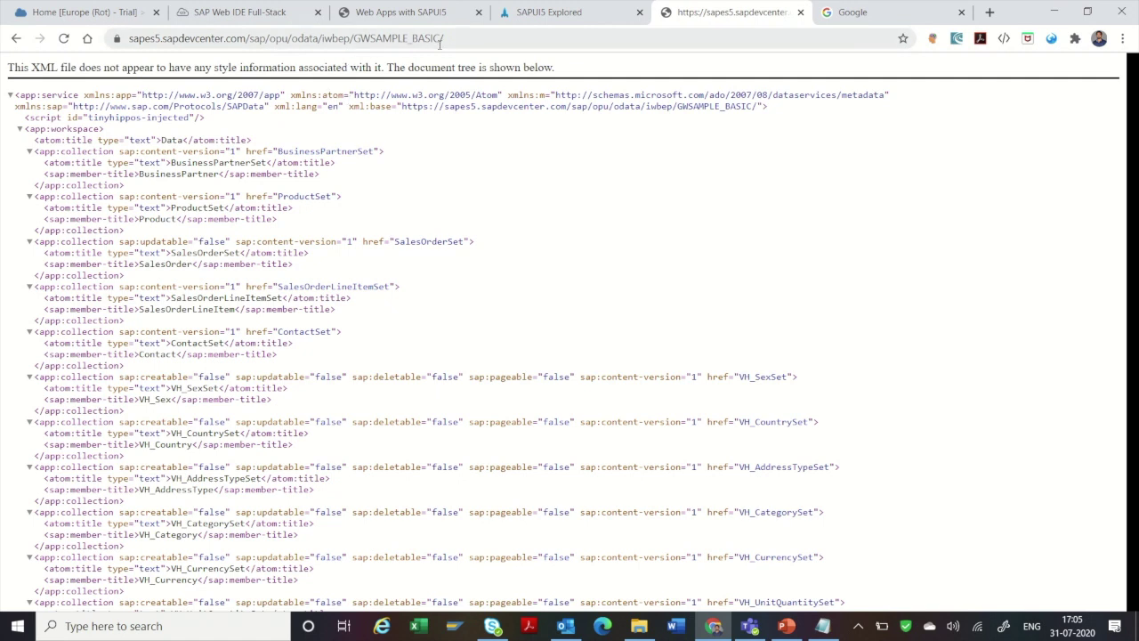
pyautogui.doubleClick(405, 37)
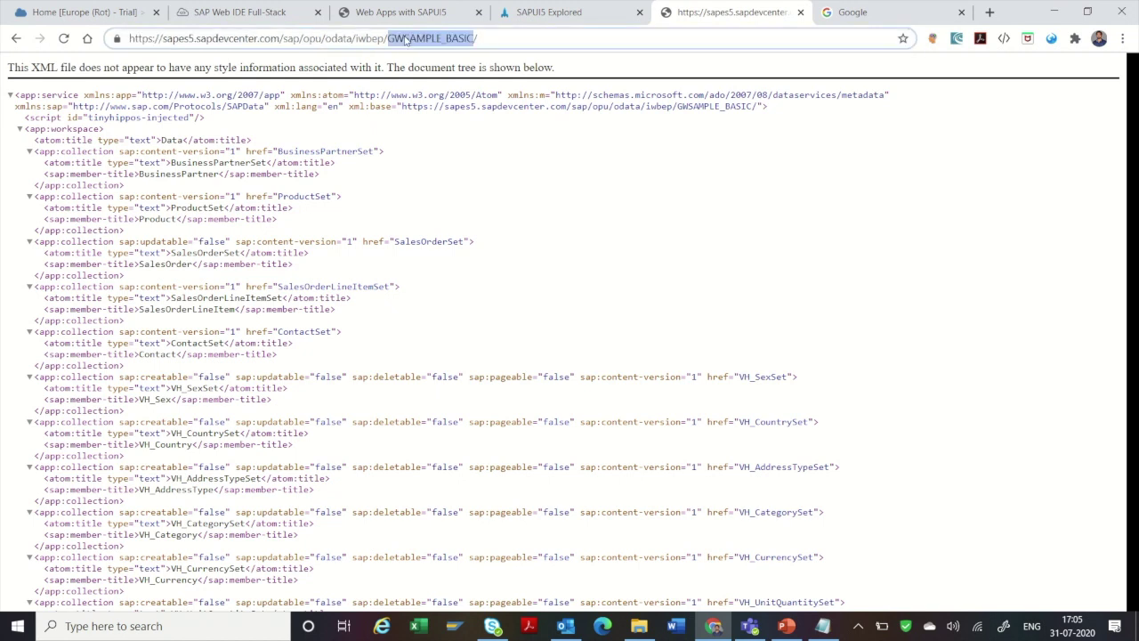
pyautogui.click(427, 191)
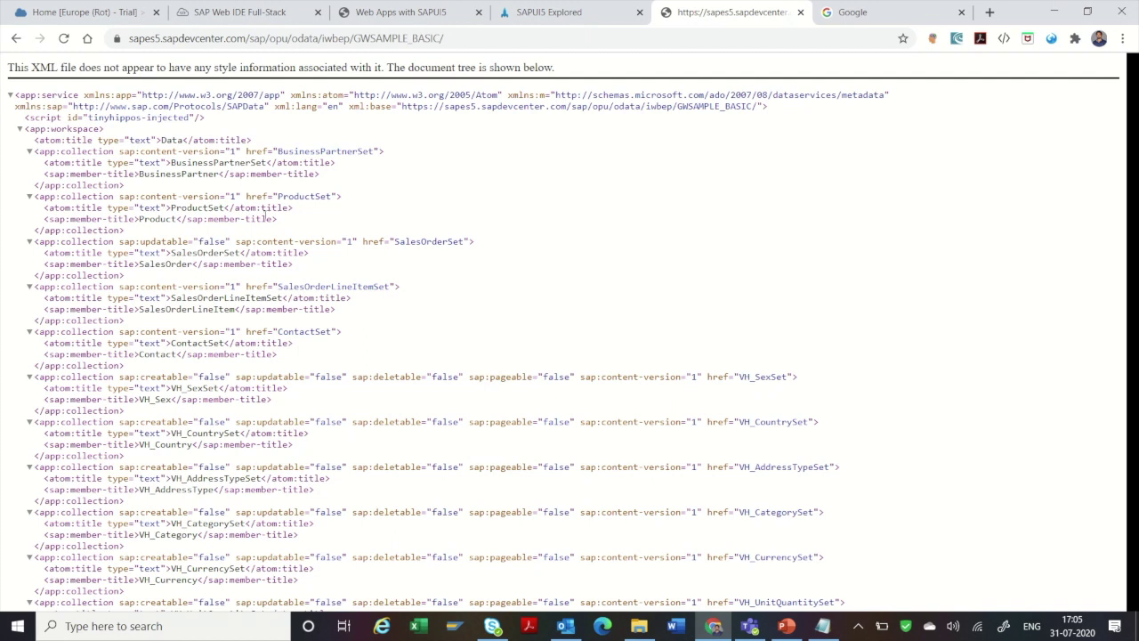
pyautogui.doubleClick(216, 163)
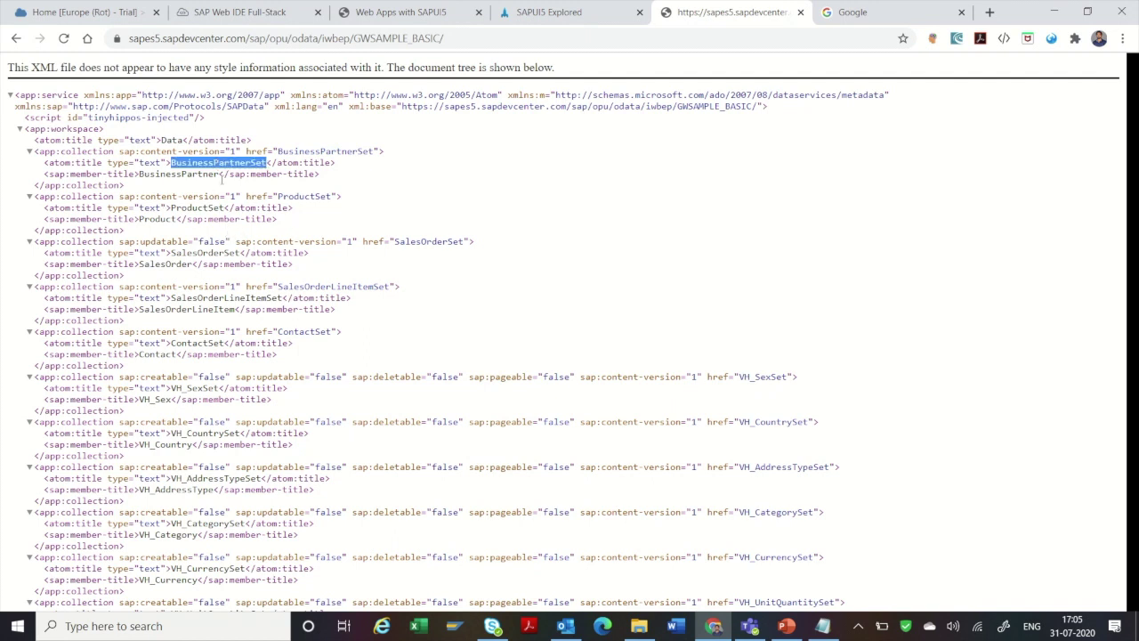
pyautogui.doubleClick(193, 211)
pyautogui.moveTo(193, 211); pyautogui.dragTo(241, 252)
pyautogui.doubleClick(205, 252)
# Load the ProductSet collection by appending its name to the GWSAMPLE_BASIC service URL, and review its product entries
pyautogui.doubleClick(197, 209)
pyautogui.hotkey('ctrl', 'c')
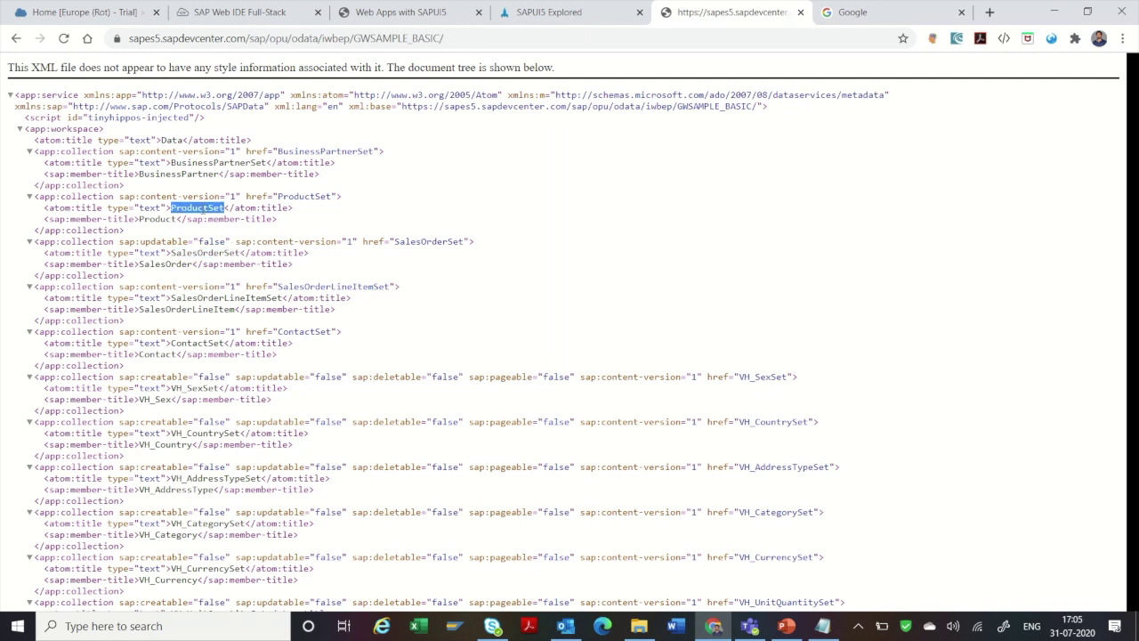
pyautogui.click(469, 40)
pyautogui.click(470, 39)
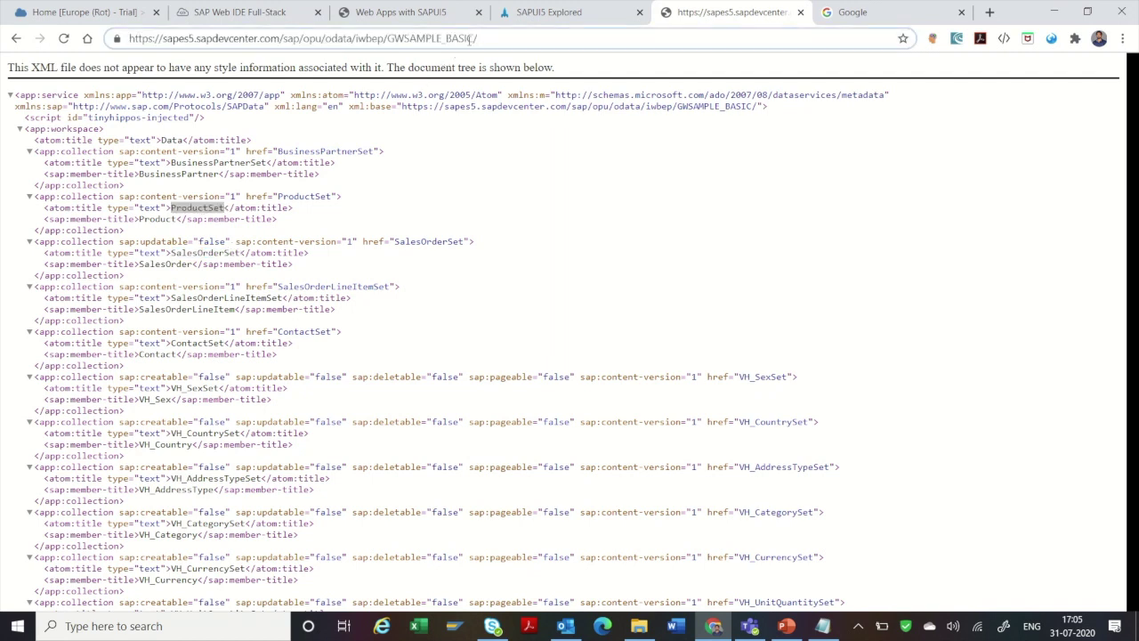
pyautogui.hotkey('ctrl', 'v')
pyautogui.press('Return')
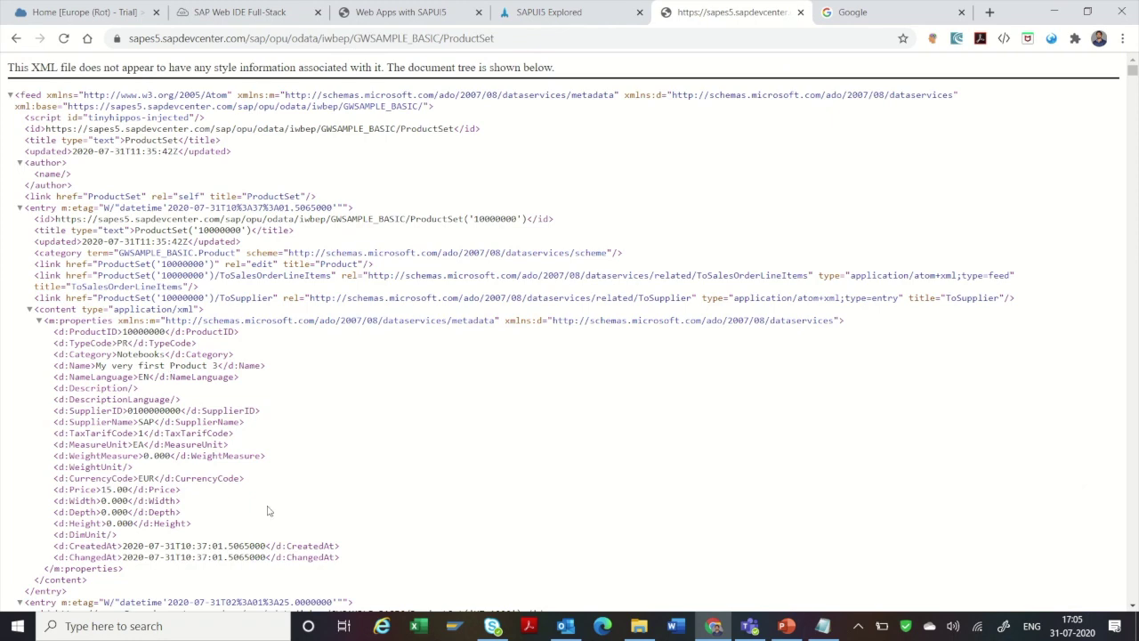
pyautogui.scroll(-2, 322, 449)
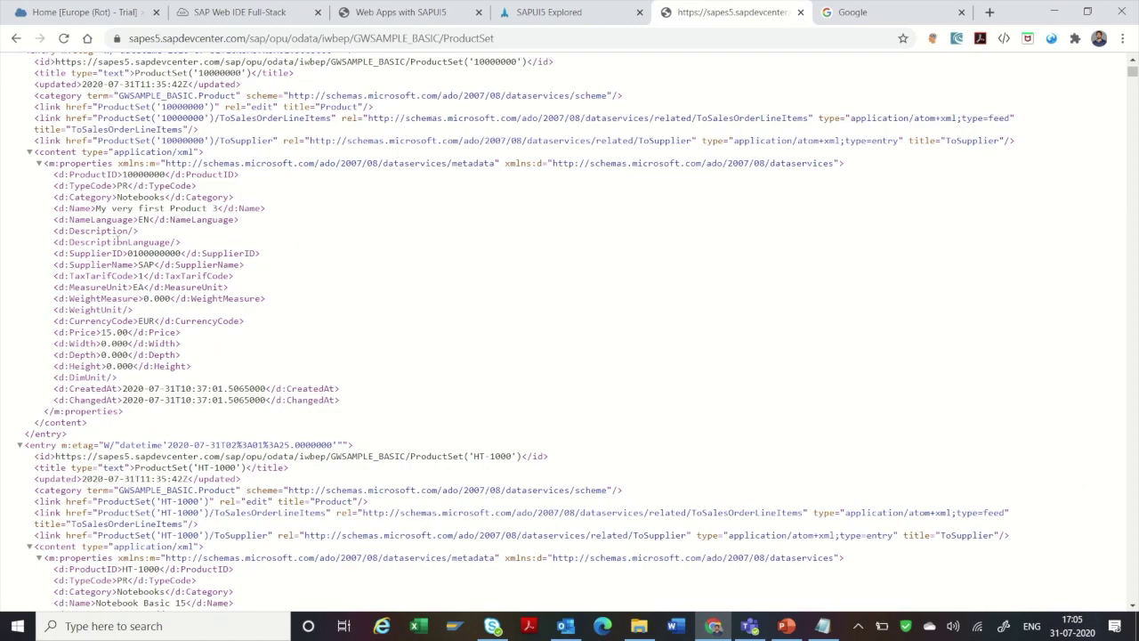
pyautogui.scroll(-15, 220, 384)
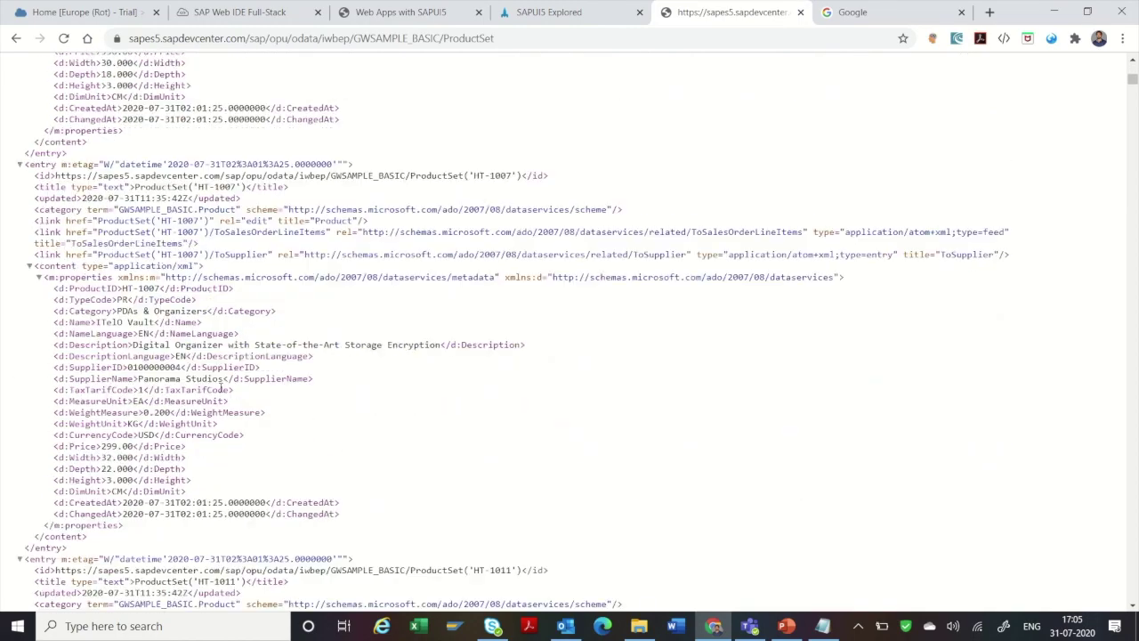
pyautogui.scroll(20, 219, 384)
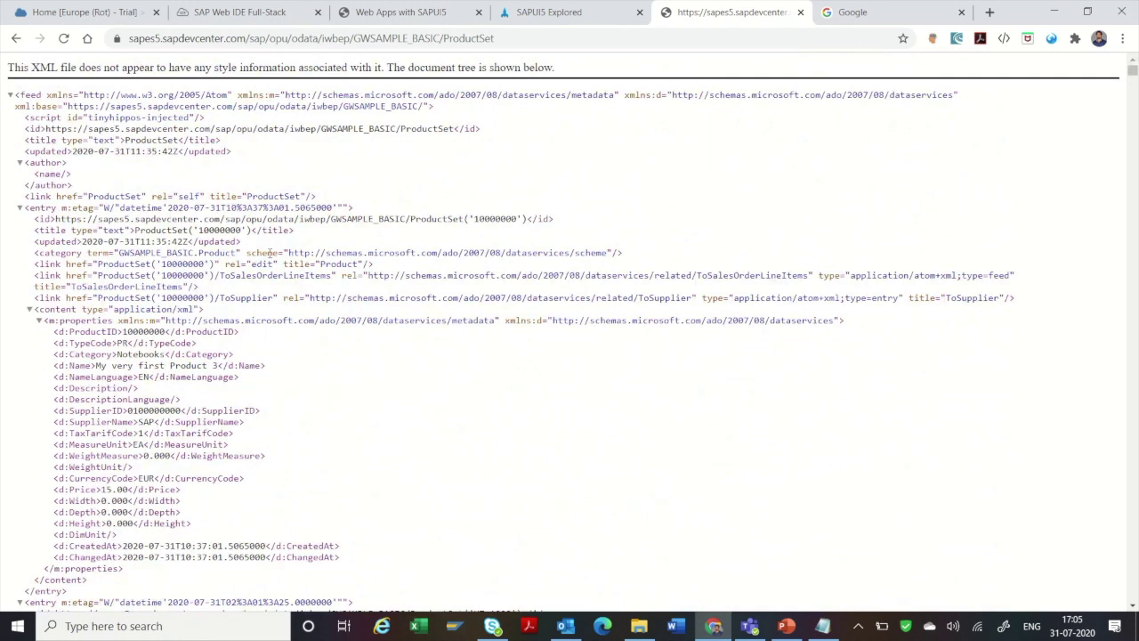
# Return to the SAP Cloud Platform Cockpit, open the trial subaccount's destinations and look through the existing ones
pyautogui.click(78, 15)
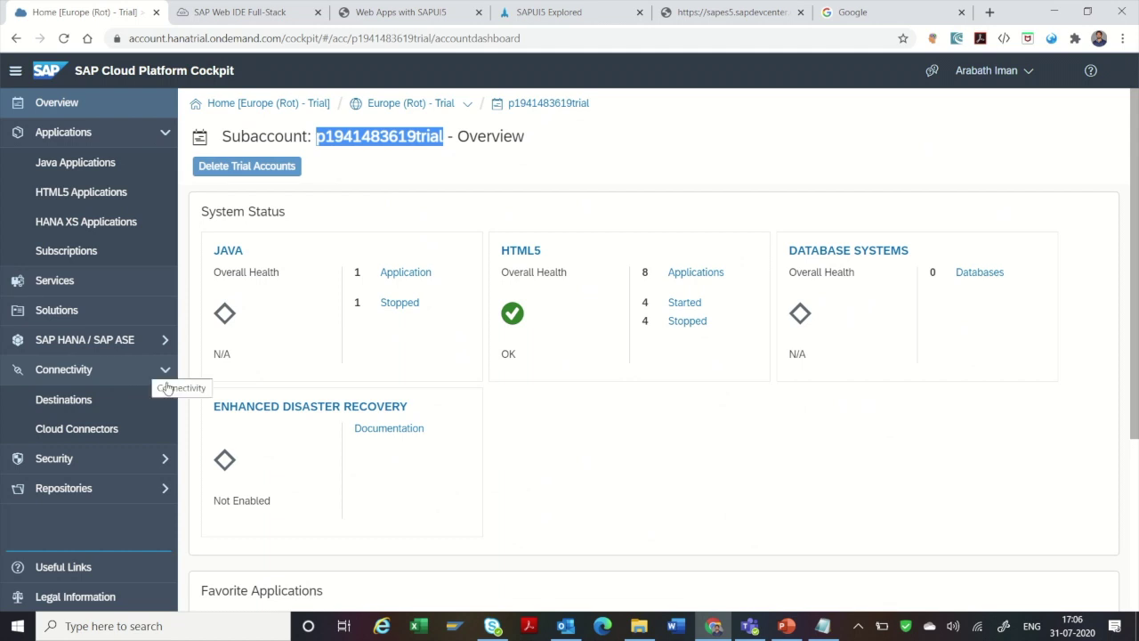
pyautogui.click(128, 402)
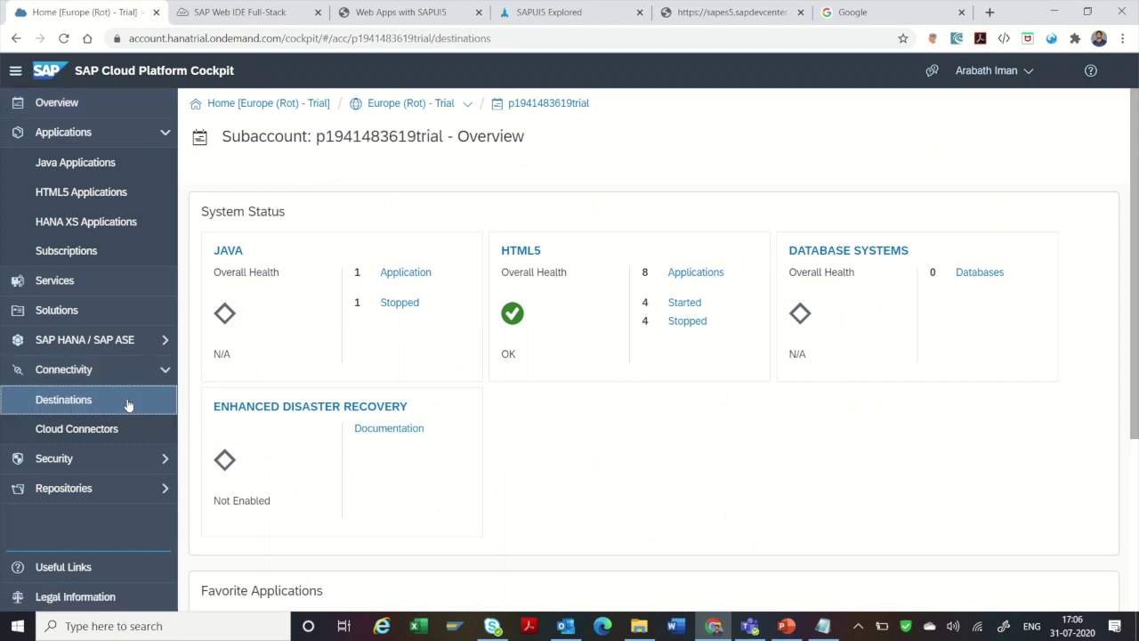
pyautogui.scroll(-3, 480, 367)
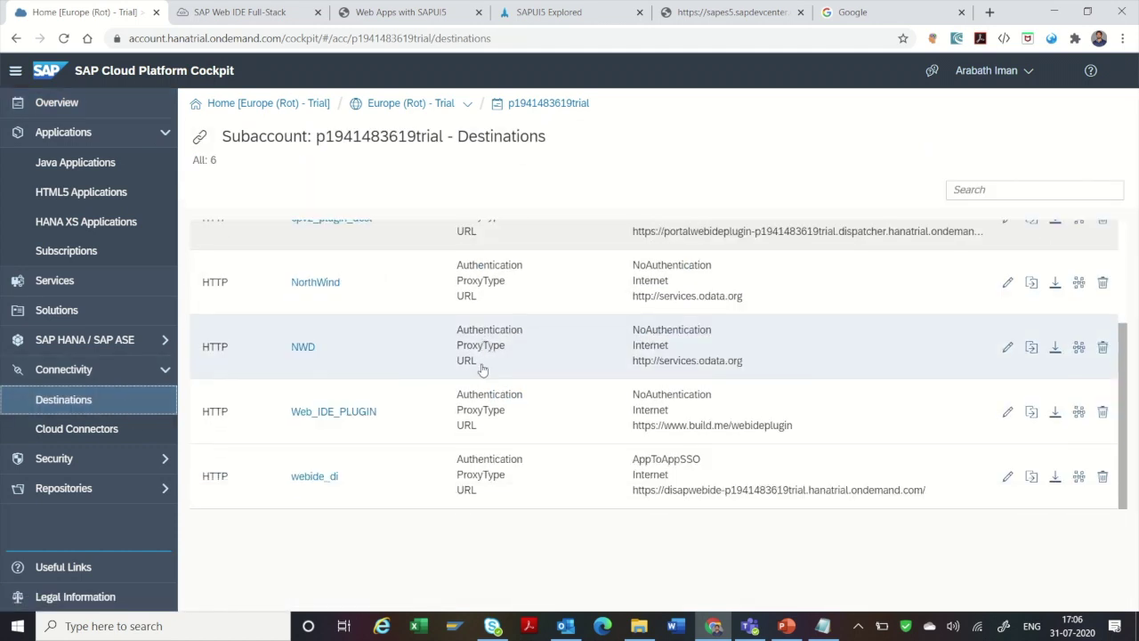
pyautogui.scroll(3, 480, 367)
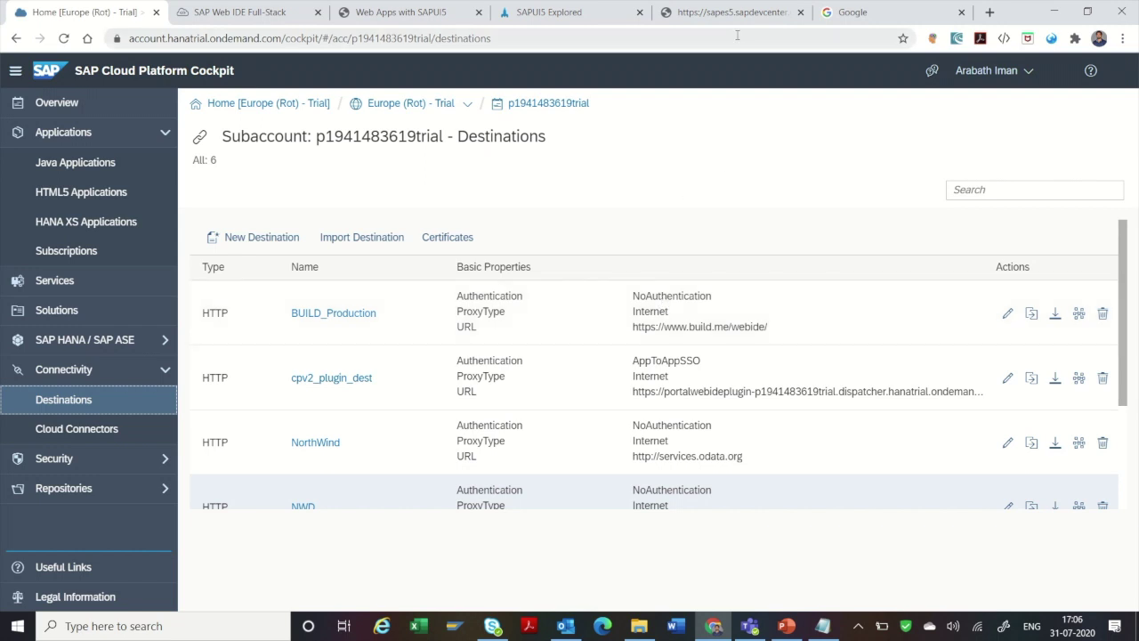
# Search Google for "github open ui5" and open the SAP/openSAP-ui5-course repository on GitHub
pyautogui.click(856, 13)
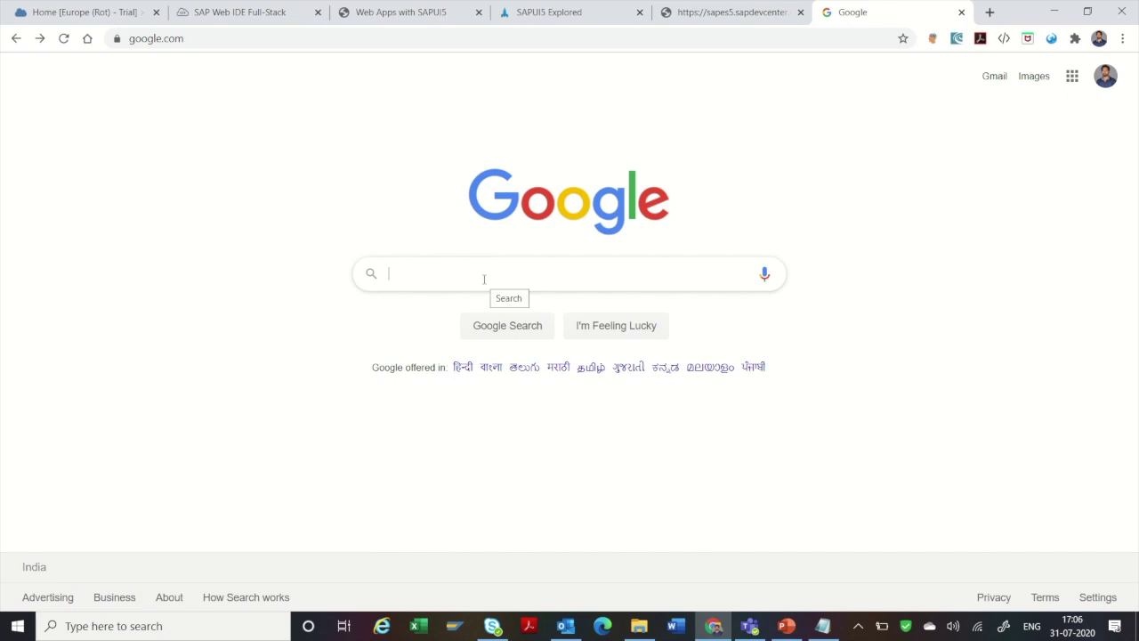
pyautogui.write('gi')
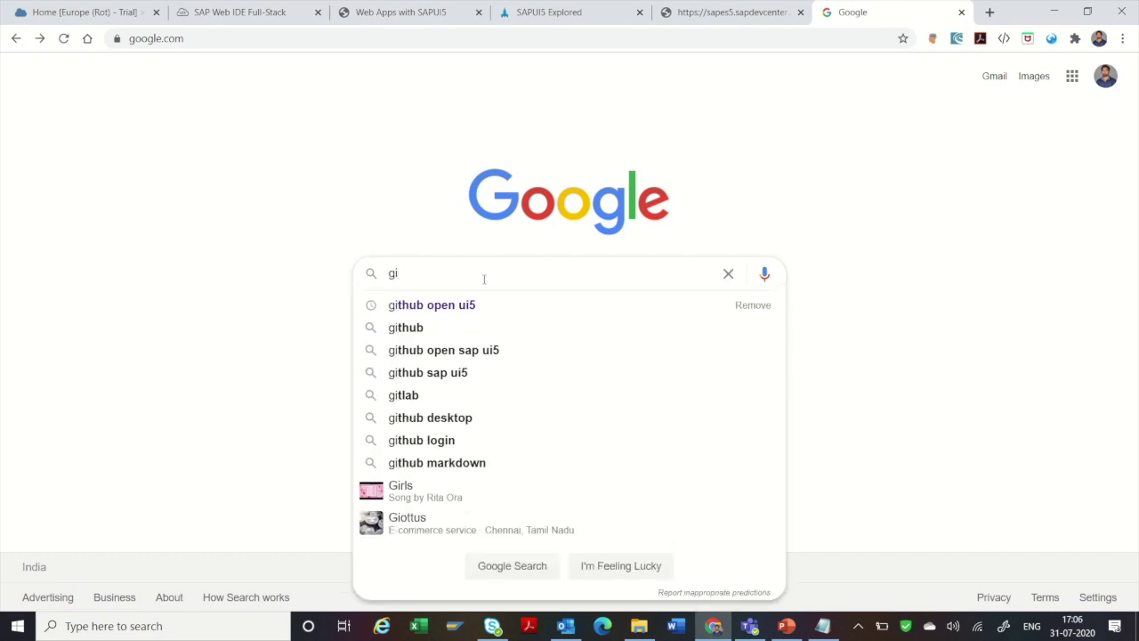
pyautogui.press('Down')
pyautogui.press('Return')
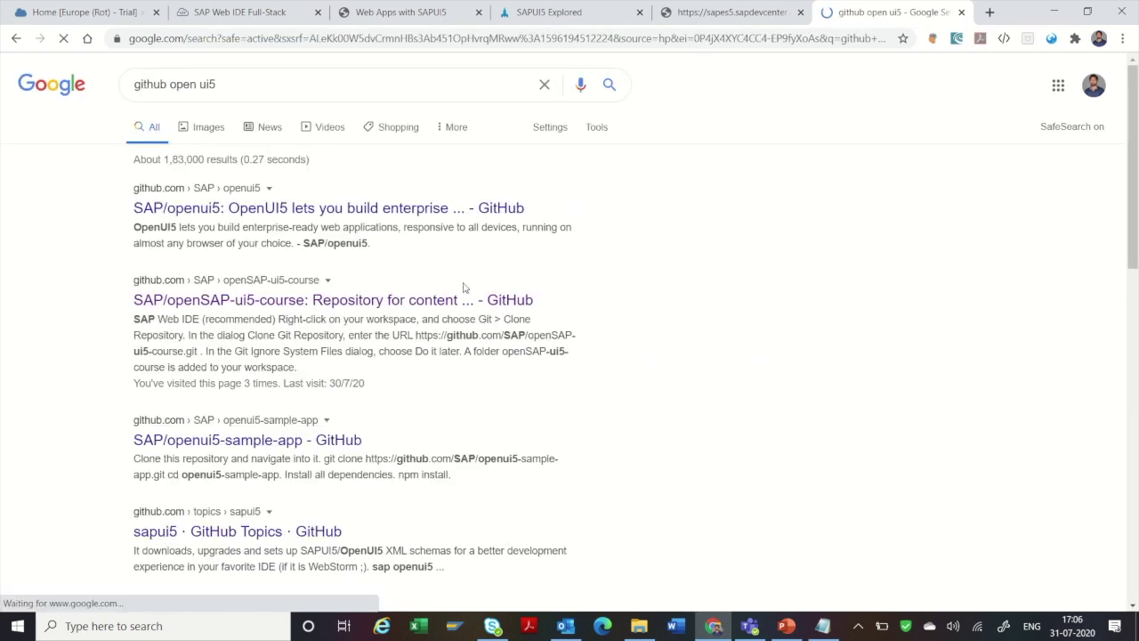
pyautogui.click(309, 302)
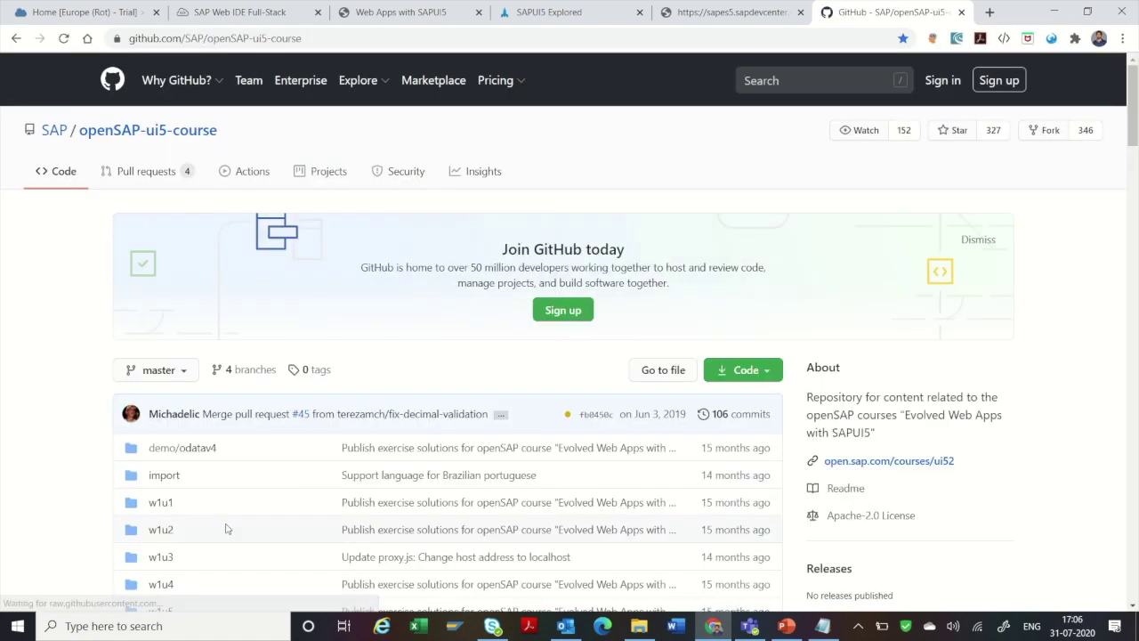
# Save the raw ES5 file from the repository's import folder to Documents as a text document named ES5
pyautogui.click(161, 477)
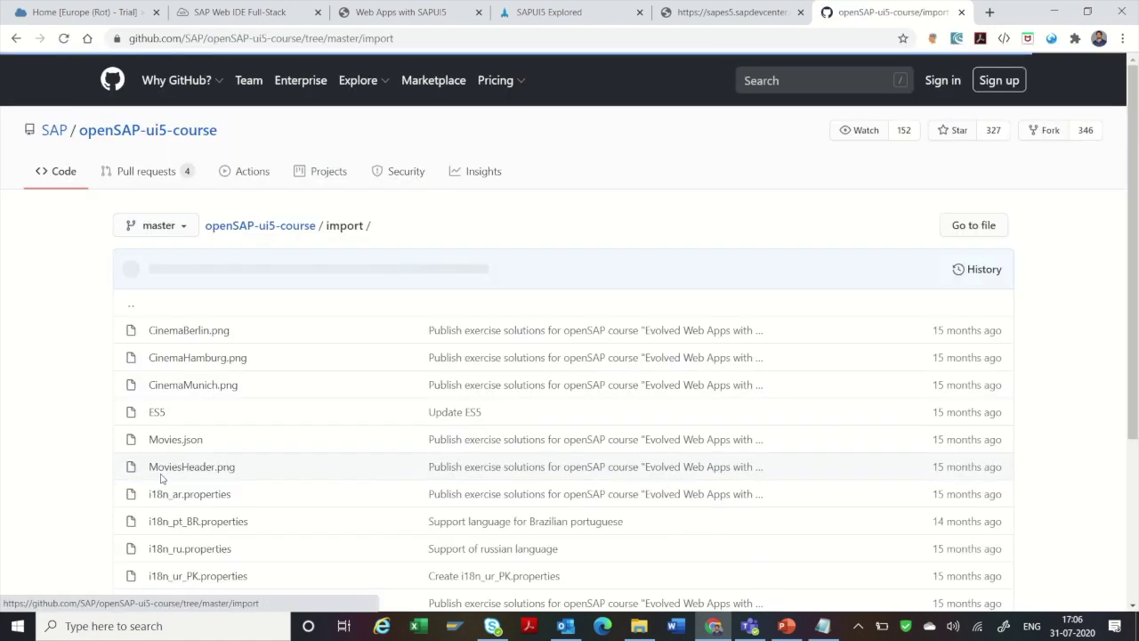
pyautogui.click(156, 414)
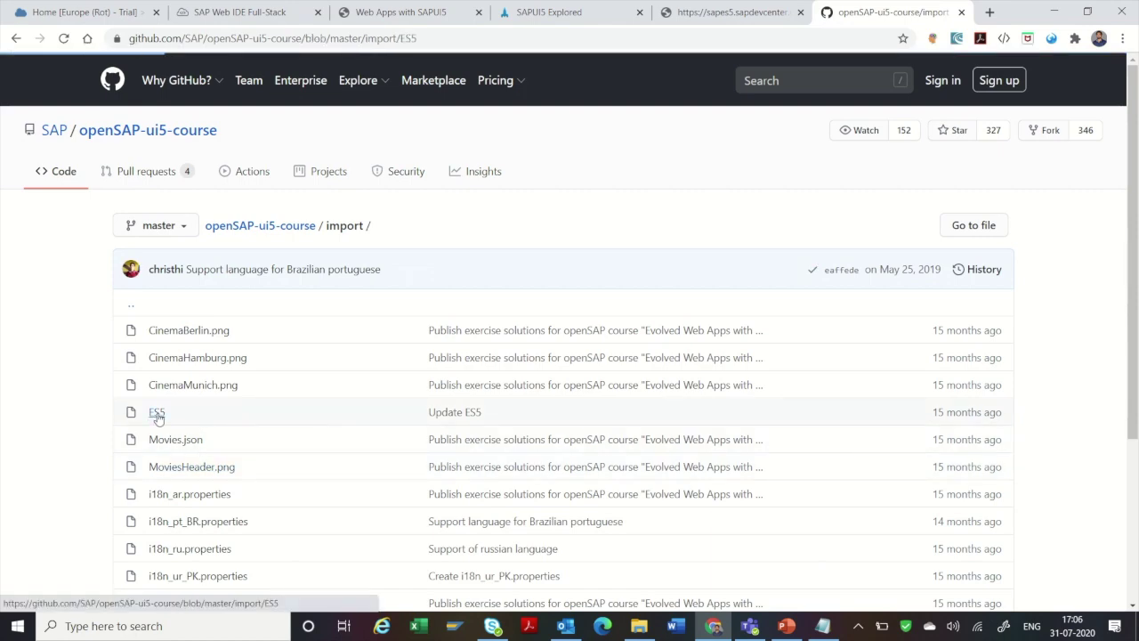
pyautogui.scroll(-3, 474, 431)
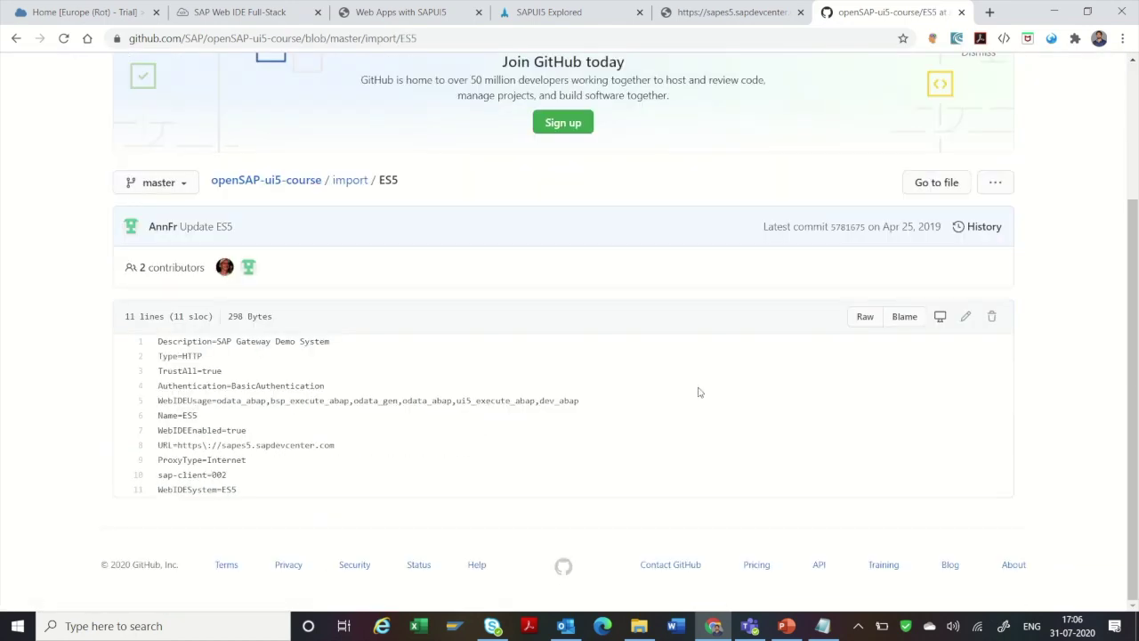
pyautogui.rightClick(865, 321)
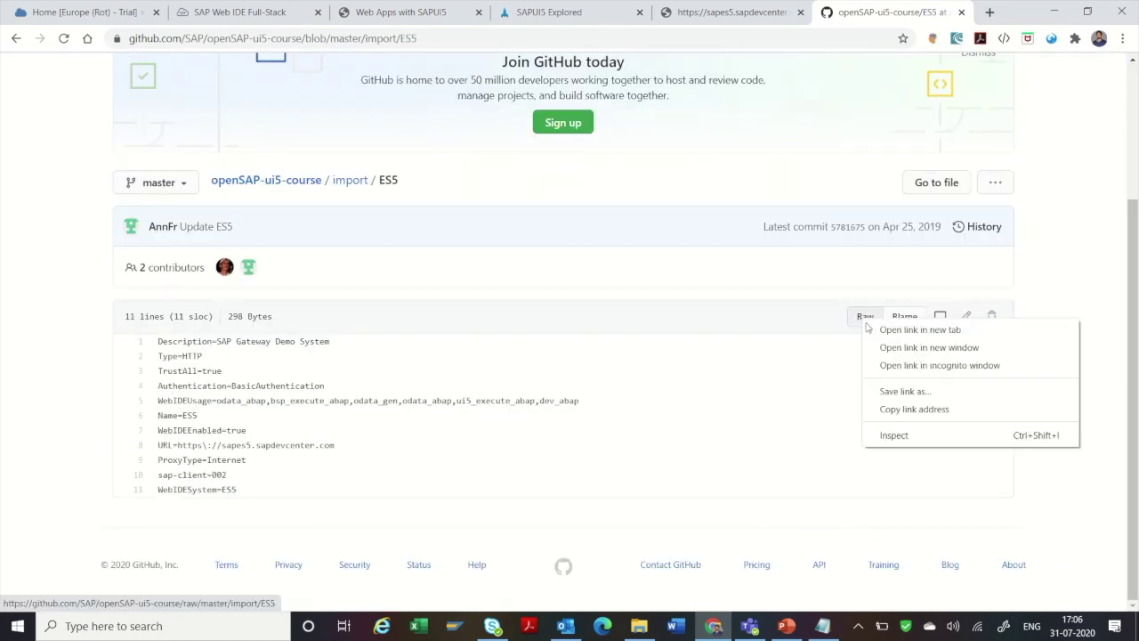
pyautogui.click(914, 406)
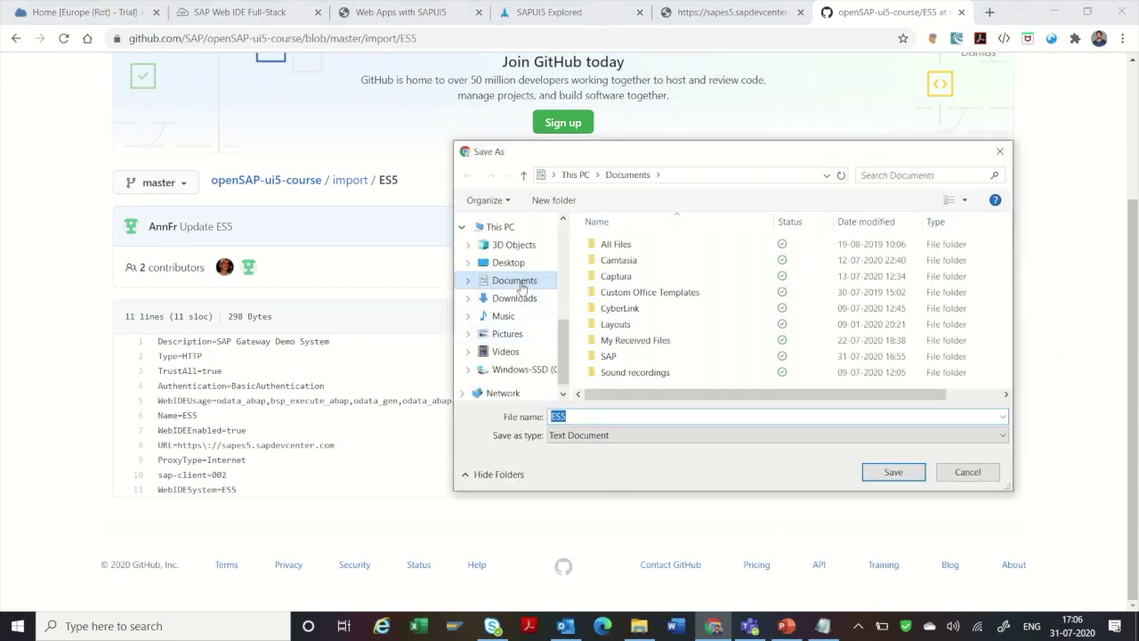
pyautogui.click(516, 281)
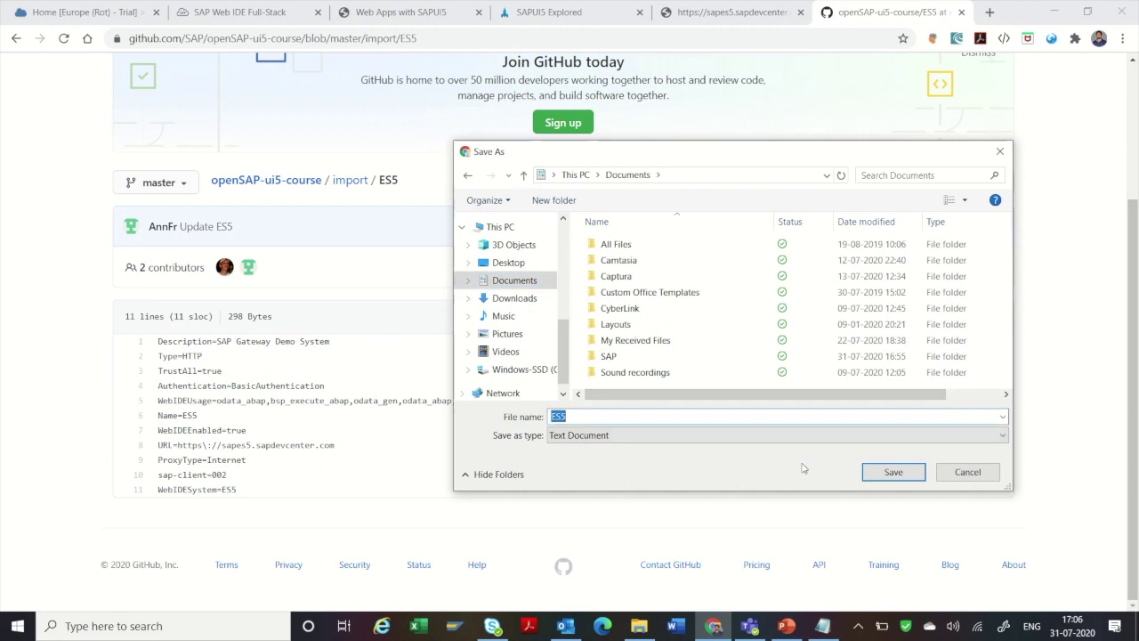
pyautogui.click(876, 472)
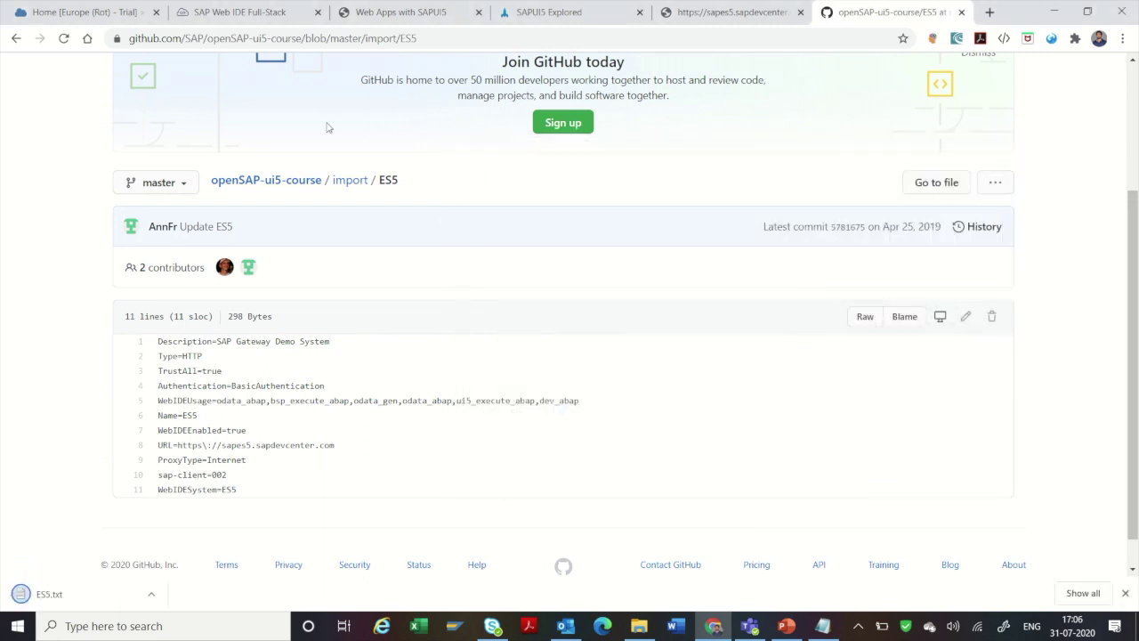
# Import the ES5 text file from Documents as a destination in the cockpit's trial subaccount and check its URL
pyautogui.click(85, 12)
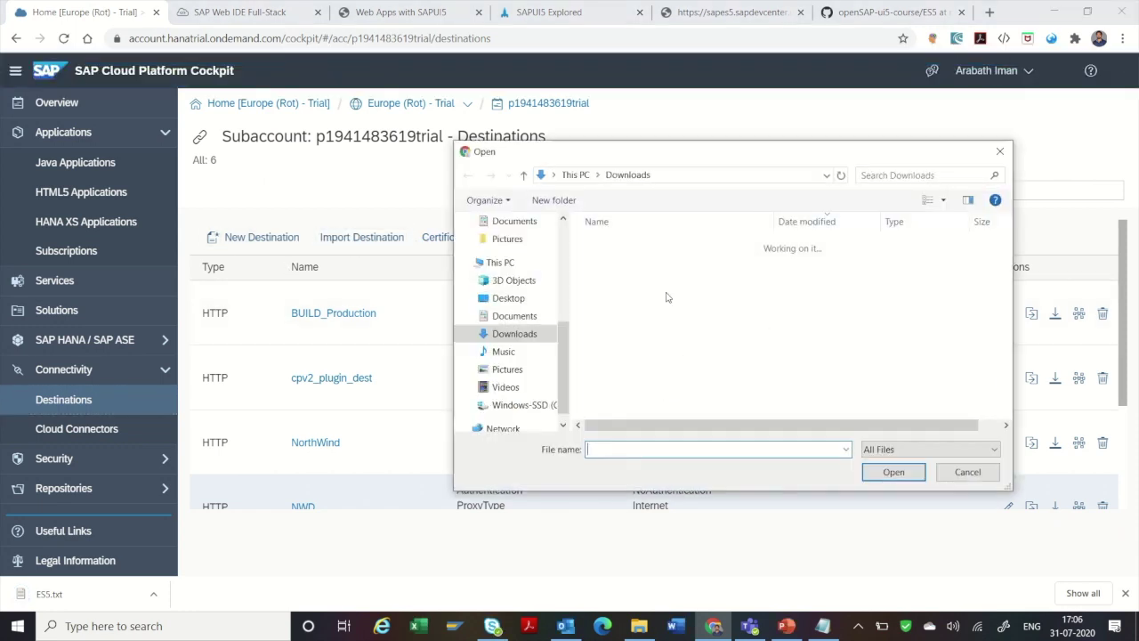
pyautogui.click(530, 322)
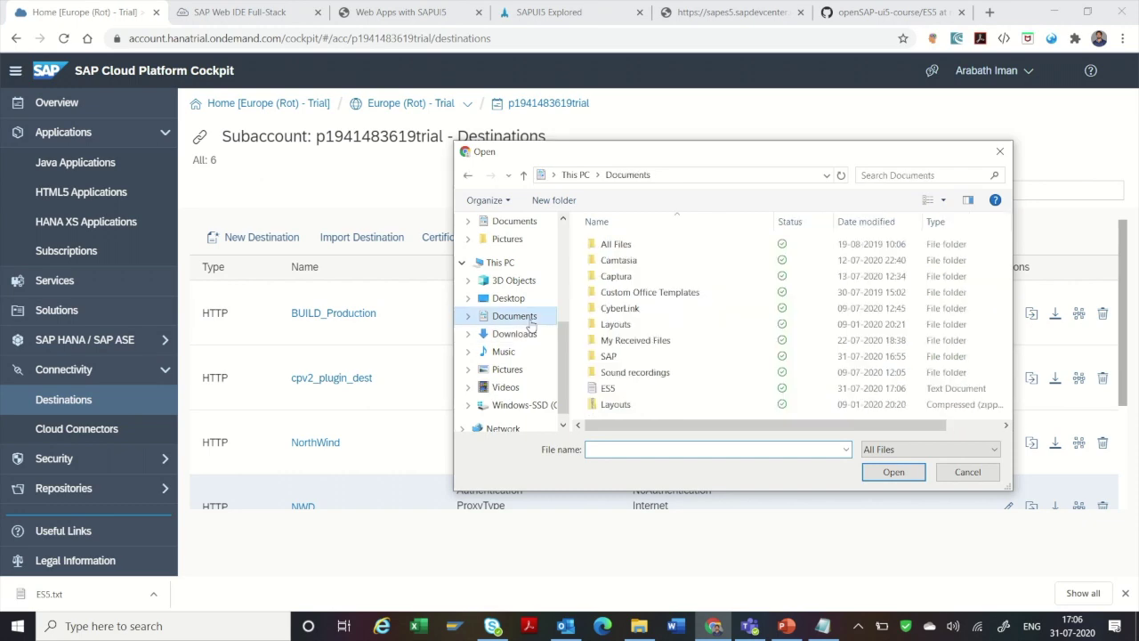
pyautogui.click(671, 393)
pyautogui.click(881, 472)
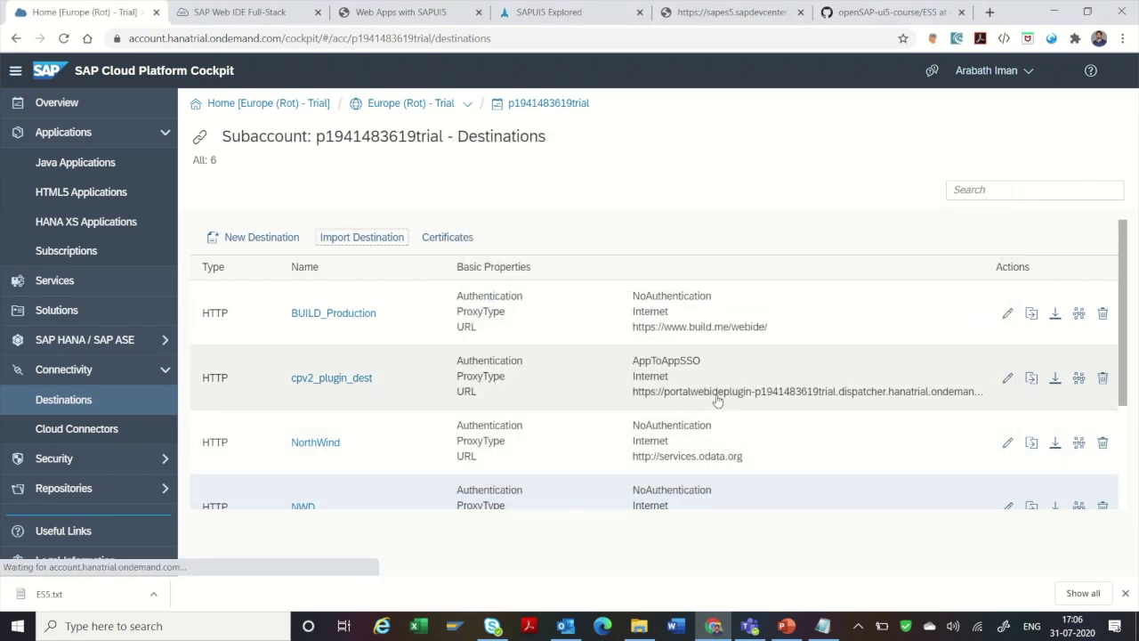
pyautogui.scroll(-1, 428, 245)
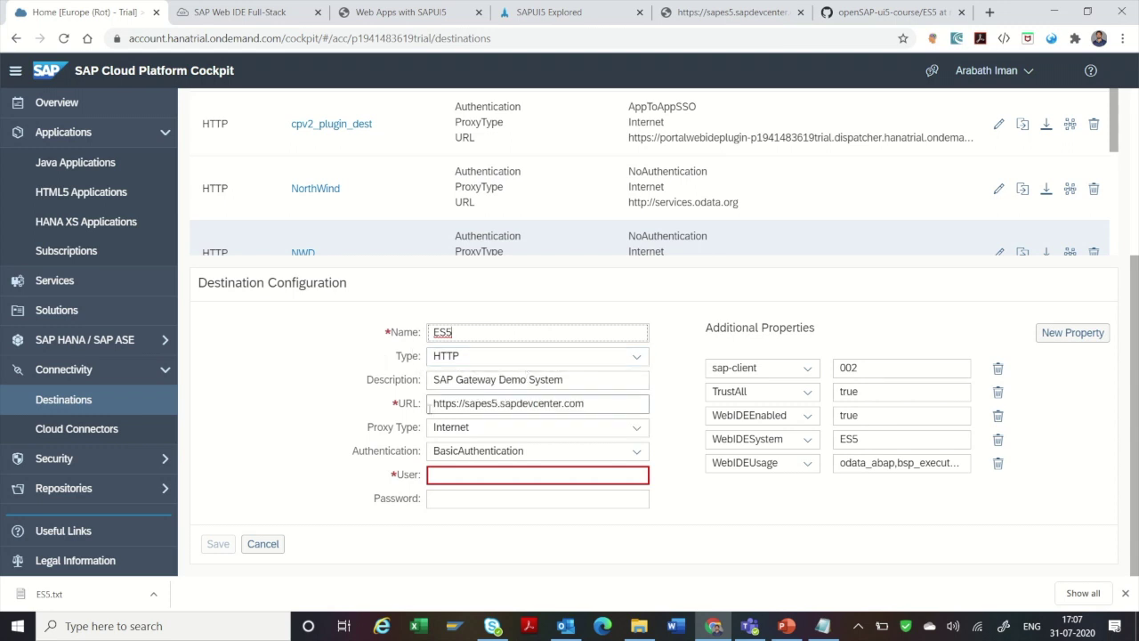
pyautogui.moveTo(433, 405); pyautogui.dragTo(600, 409)
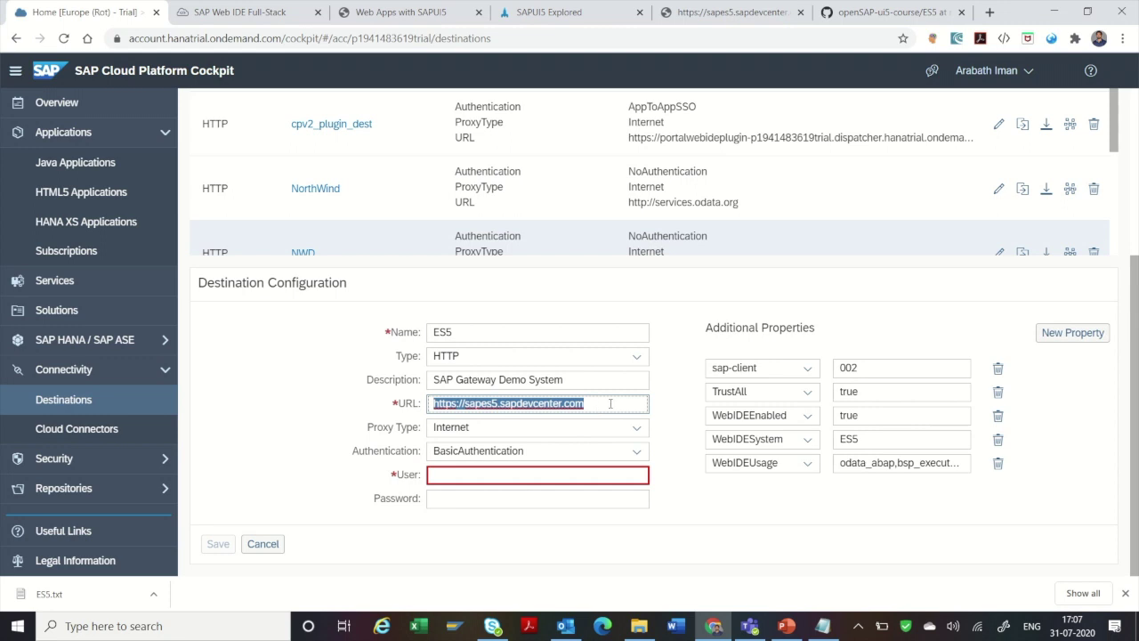
pyautogui.click(610, 403)
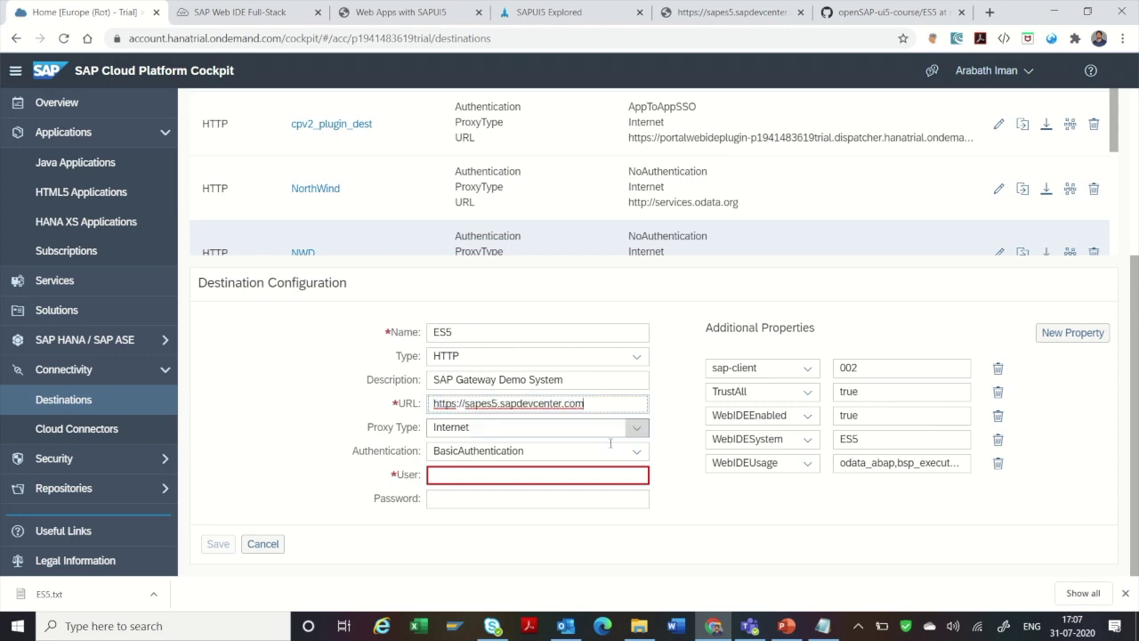
# Fill in the ES5 destination's user with the user ID copied from the subaccount name, without the trailing 9trial
pyautogui.click(551, 471)
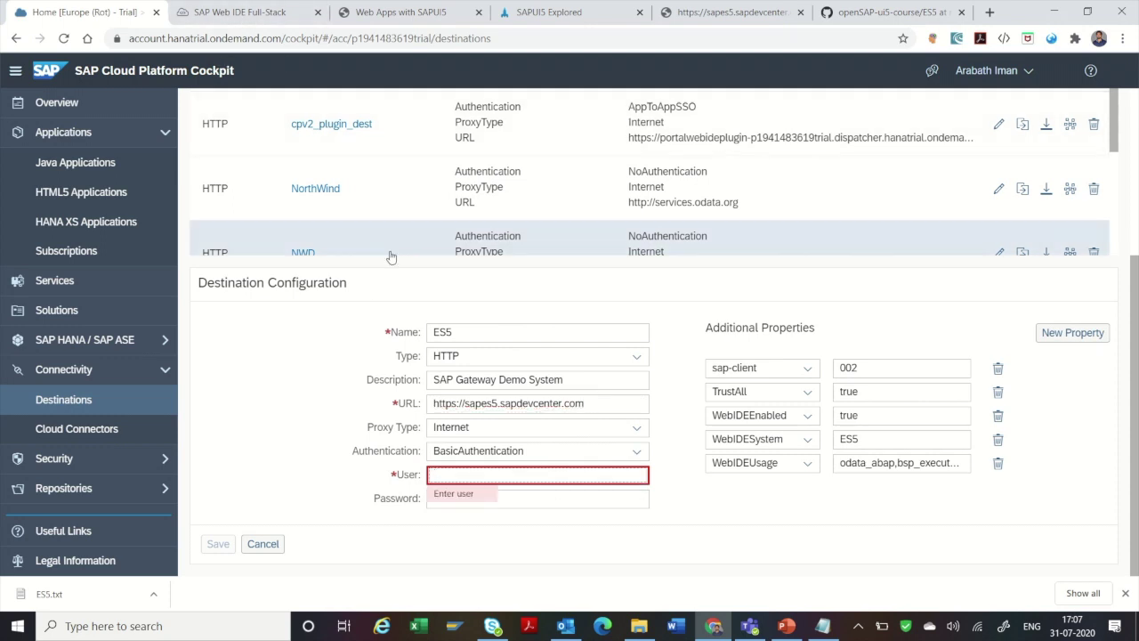
pyautogui.scroll(3, 390, 255)
pyautogui.moveTo(317, 135); pyautogui.dragTo(406, 140)
pyautogui.hotkey('ctrl', 'c')
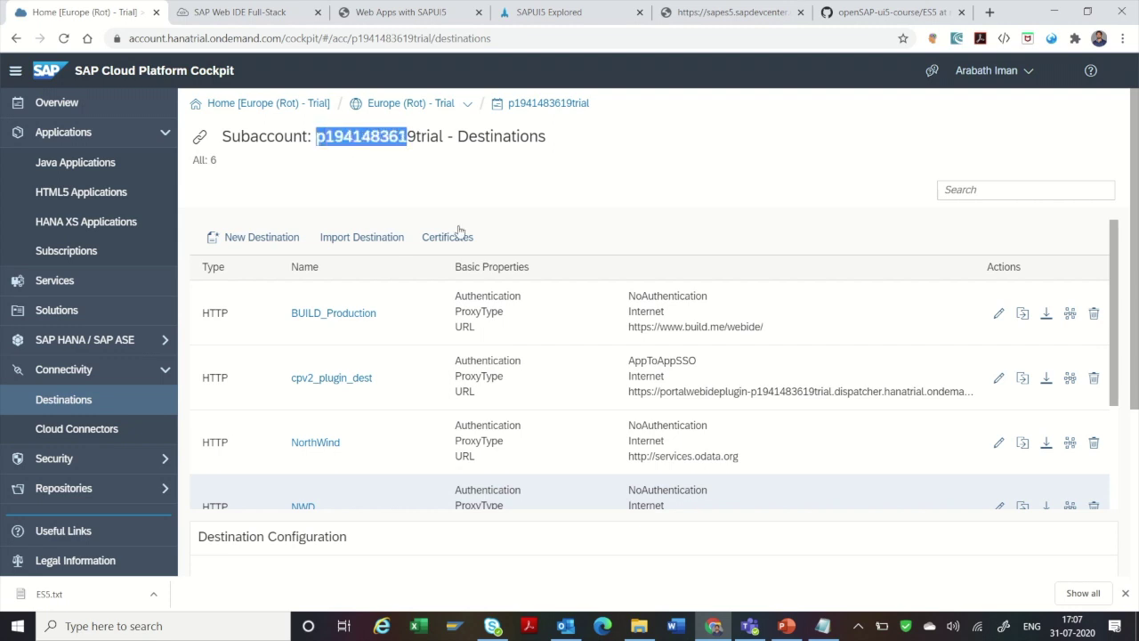
pyautogui.scroll(-2, 458, 267)
pyautogui.scroll(-3, 495, 171)
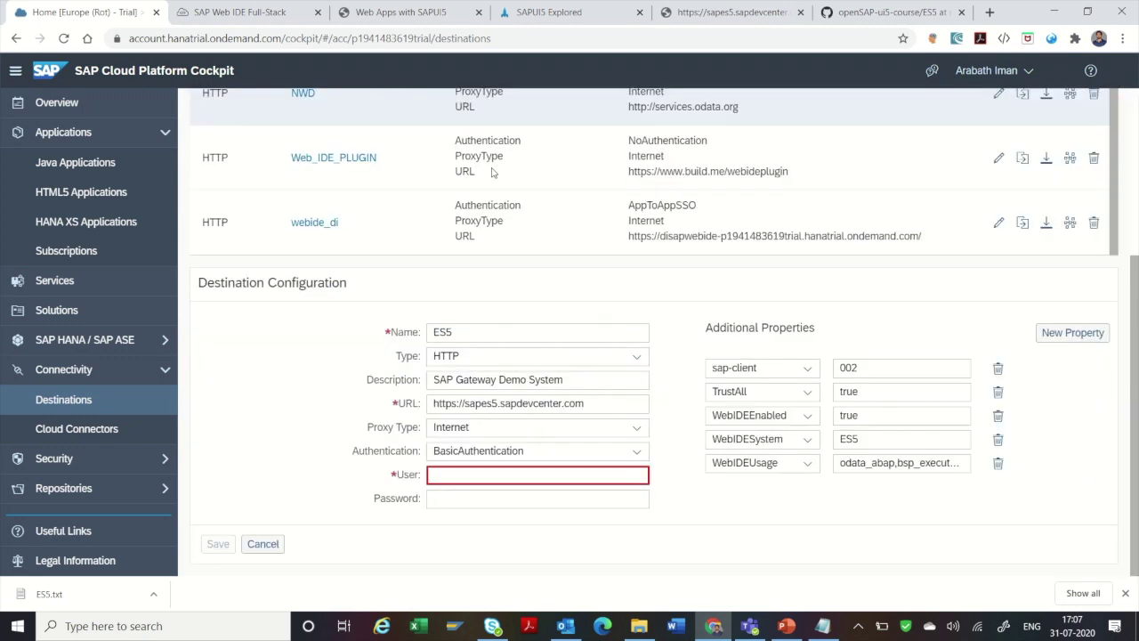
pyautogui.hotkey('ctrl', 'v')
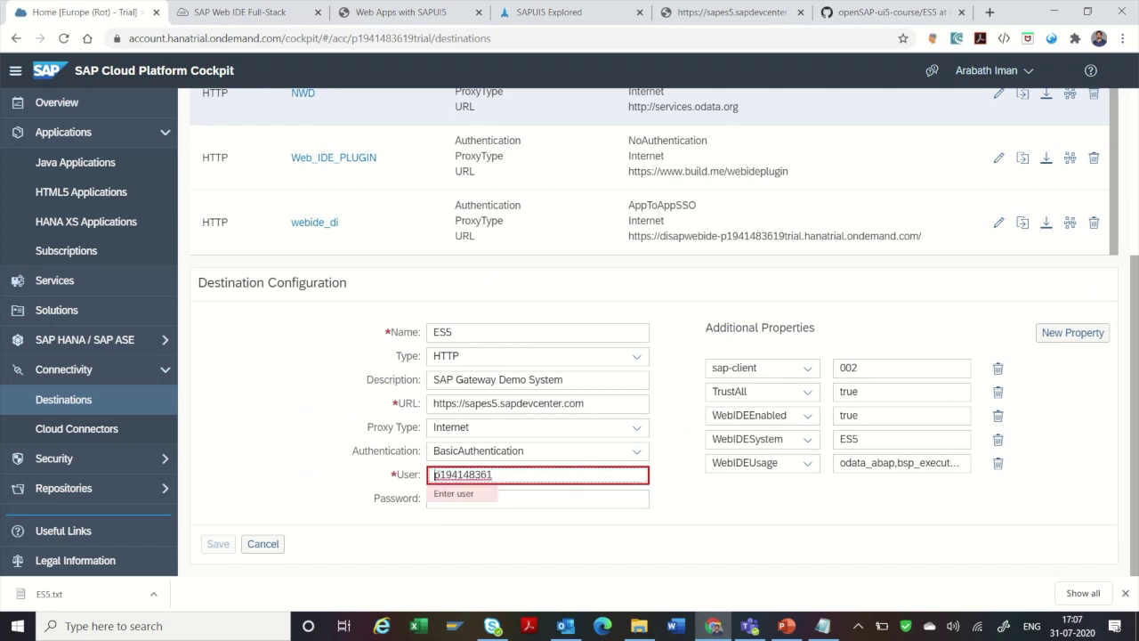
# Enter the account password for the ES5 destination and save the destination
pyautogui.click(523, 497)
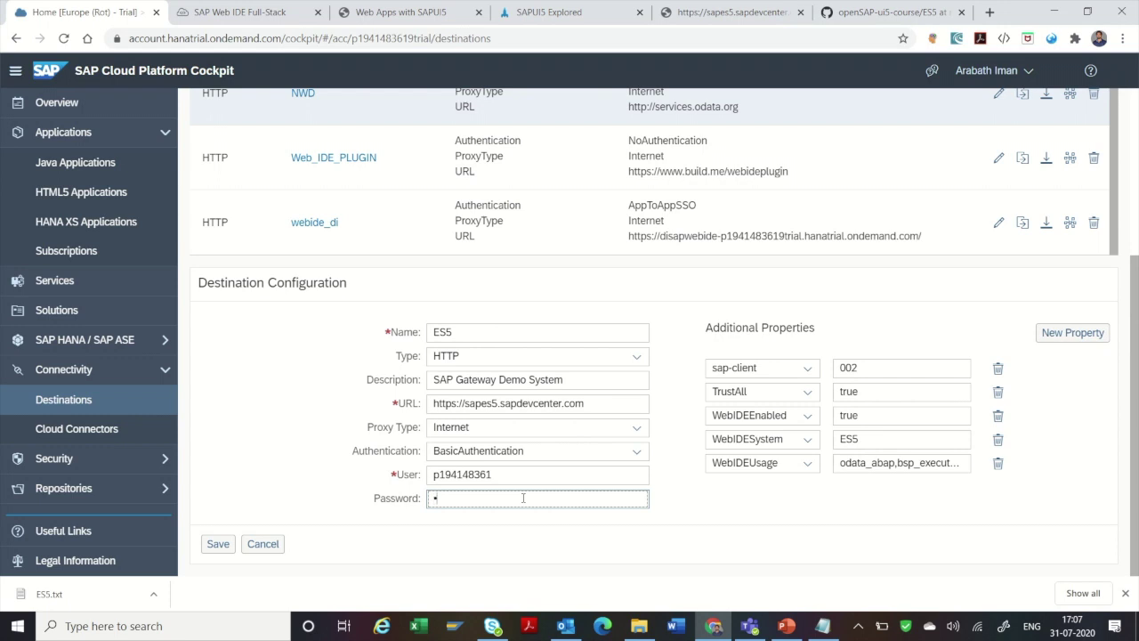
pyautogui.write('********')
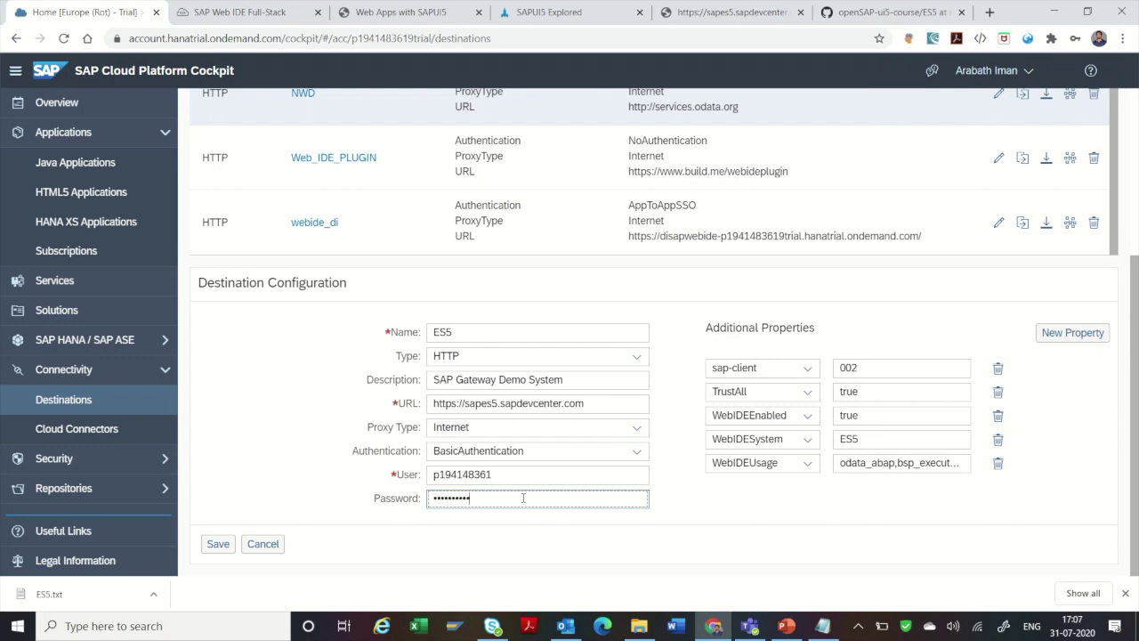
pyautogui.click(219, 546)
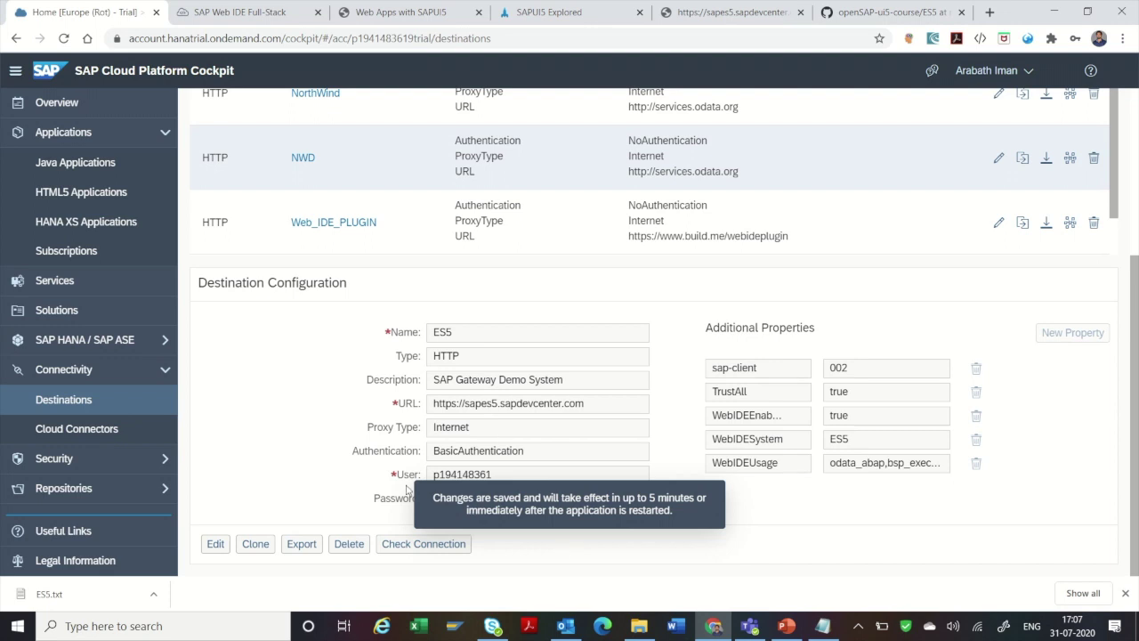
# Check the connection of the ES5 destination, glance at the ProductSet service page, and dismiss the check result
pyautogui.click(419, 544)
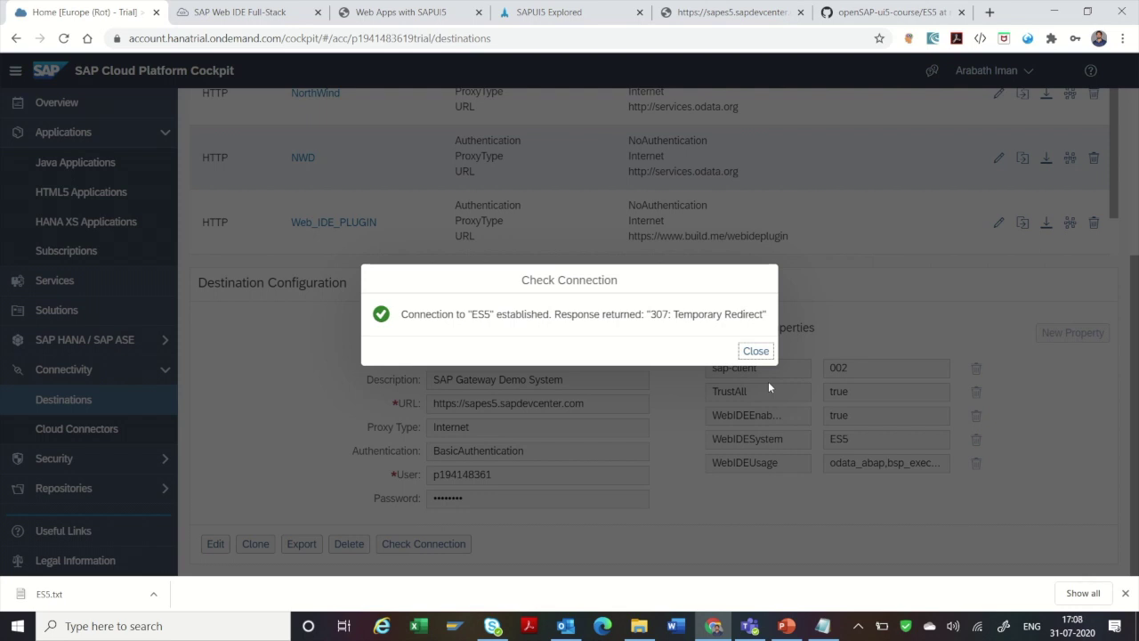
pyautogui.click(752, 13)
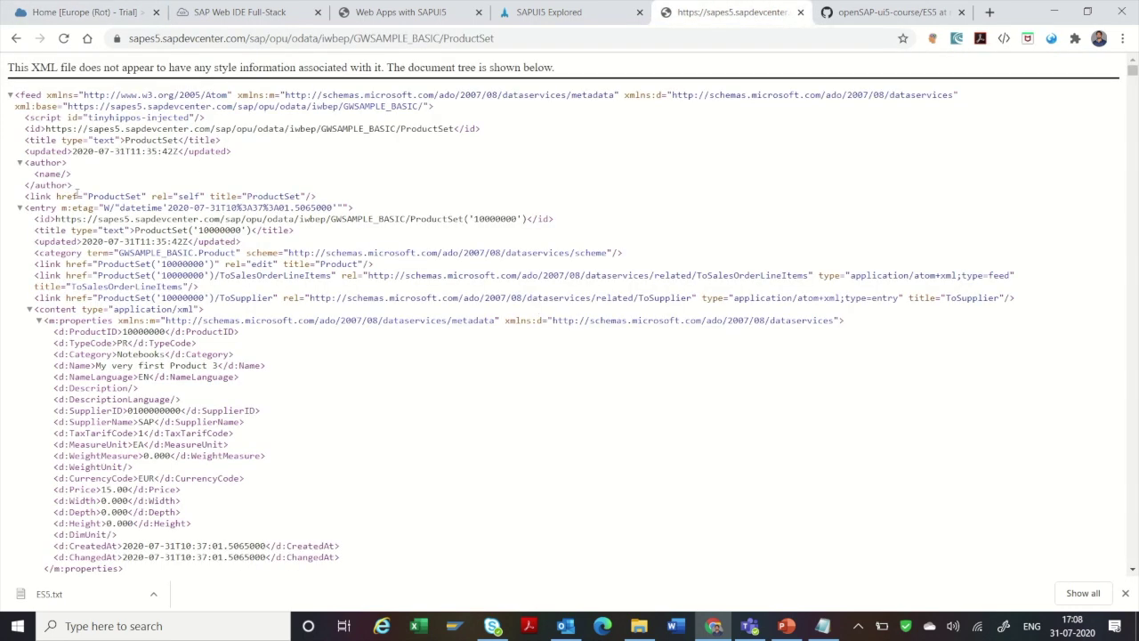
pyautogui.click(96, 15)
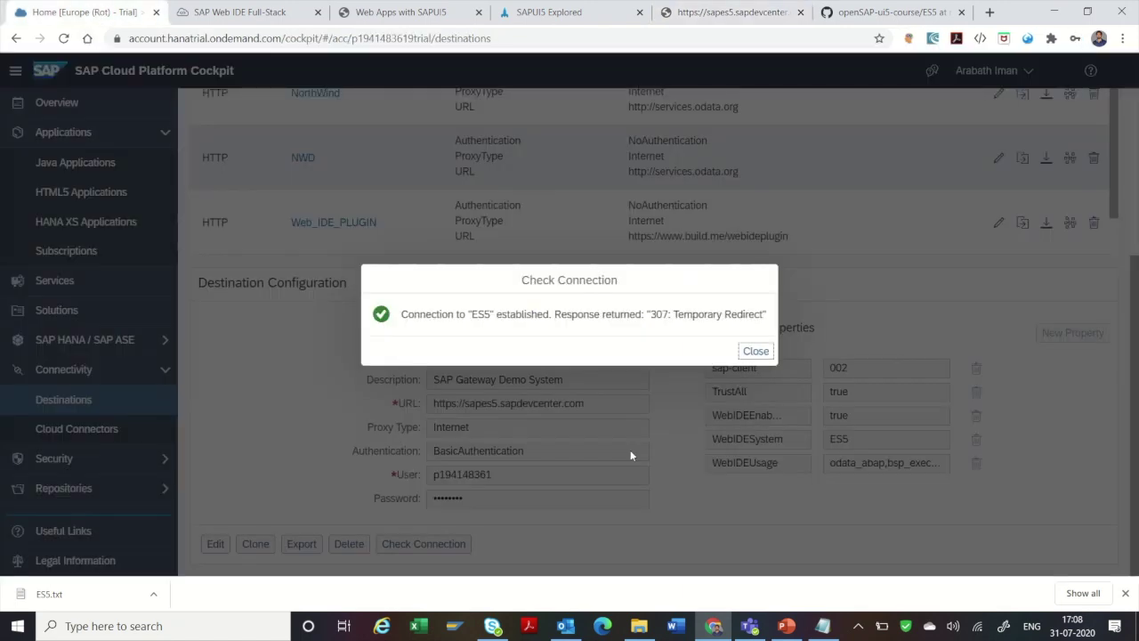
pyautogui.click(757, 351)
# Review the subaccount's destination list and the saved ES5 configuration, including its URL, authentication and credential fields
pyautogui.scroll(5, 761, 353)
pyautogui.scroll(1, 760, 354)
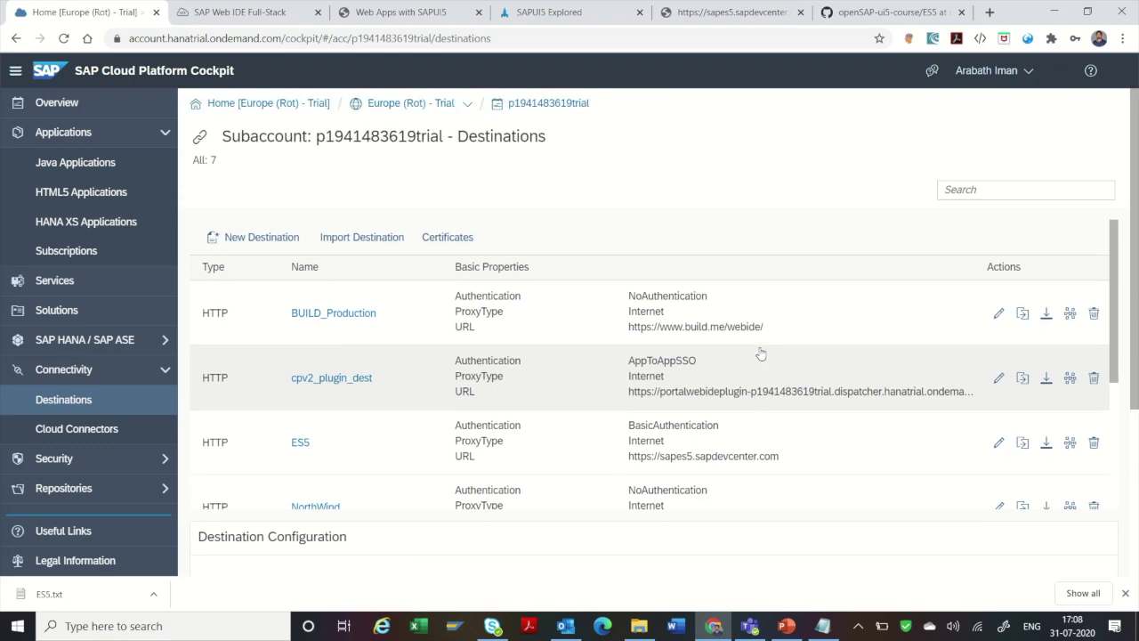
pyautogui.scroll(-6, 761, 353)
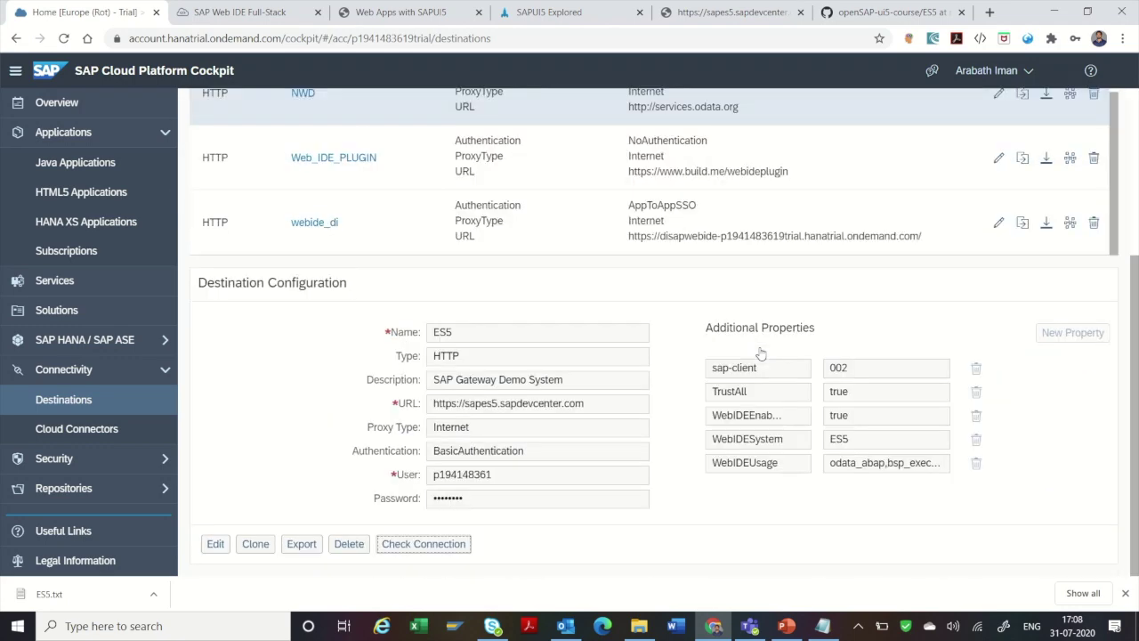
pyautogui.click(578, 412)
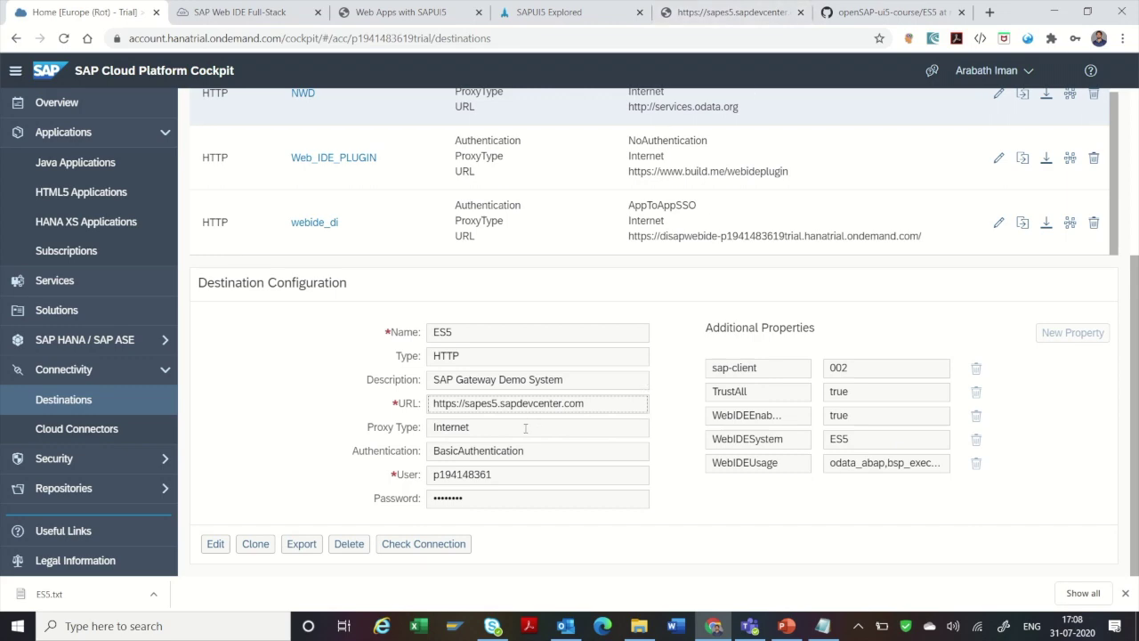
pyautogui.scroll(1, 576, 492)
pyautogui.scroll(2, 576, 491)
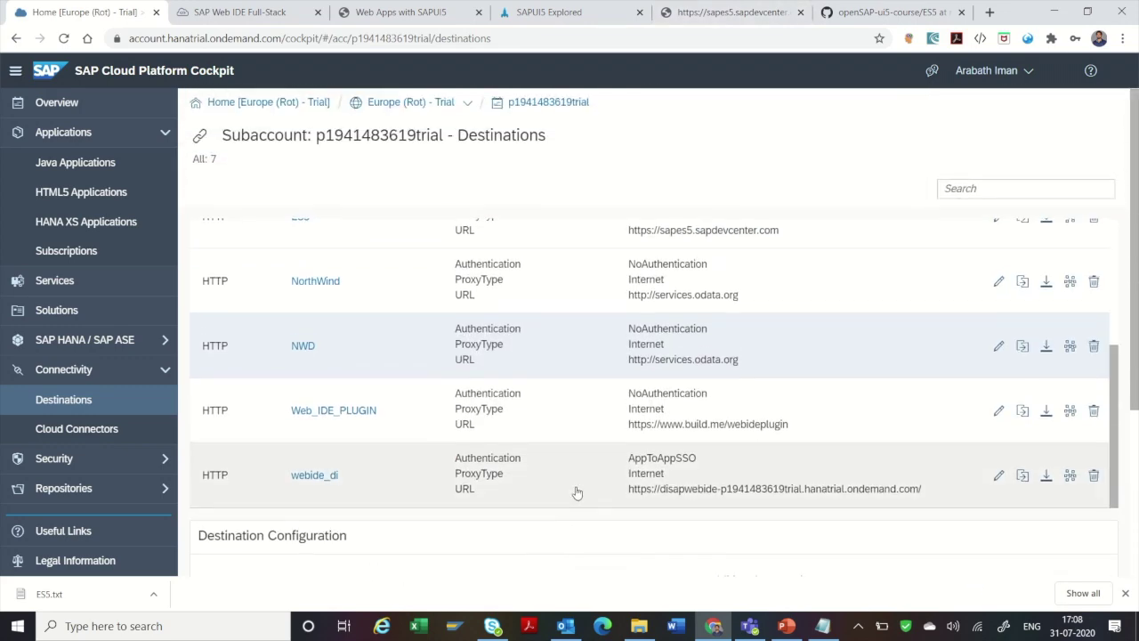
pyautogui.scroll(-3, 576, 491)
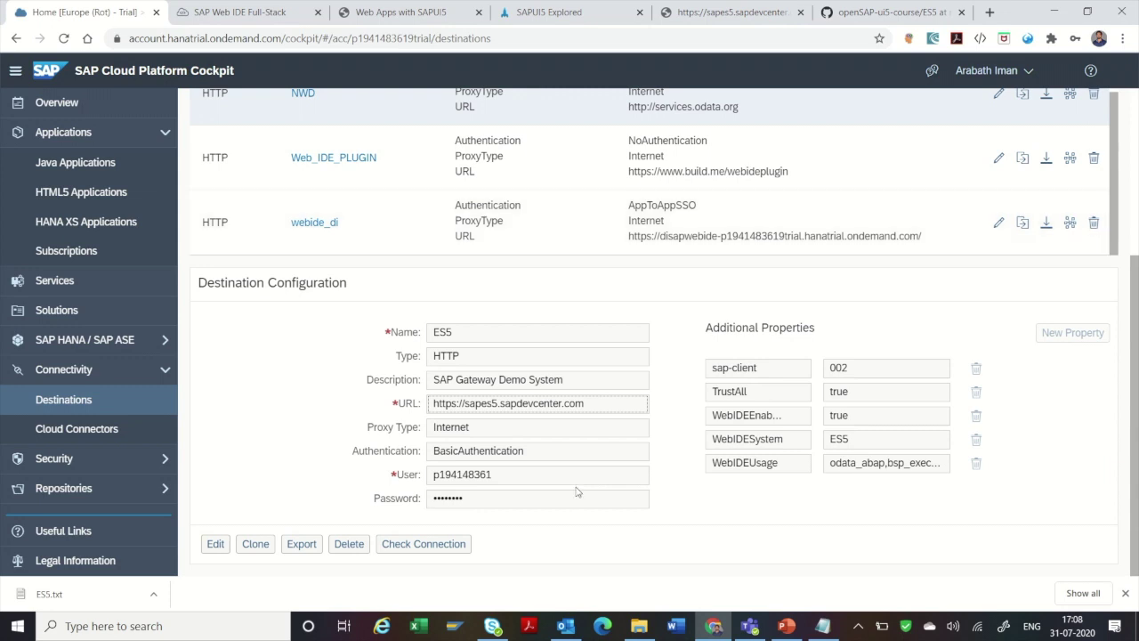
pyautogui.scroll(3, 576, 491)
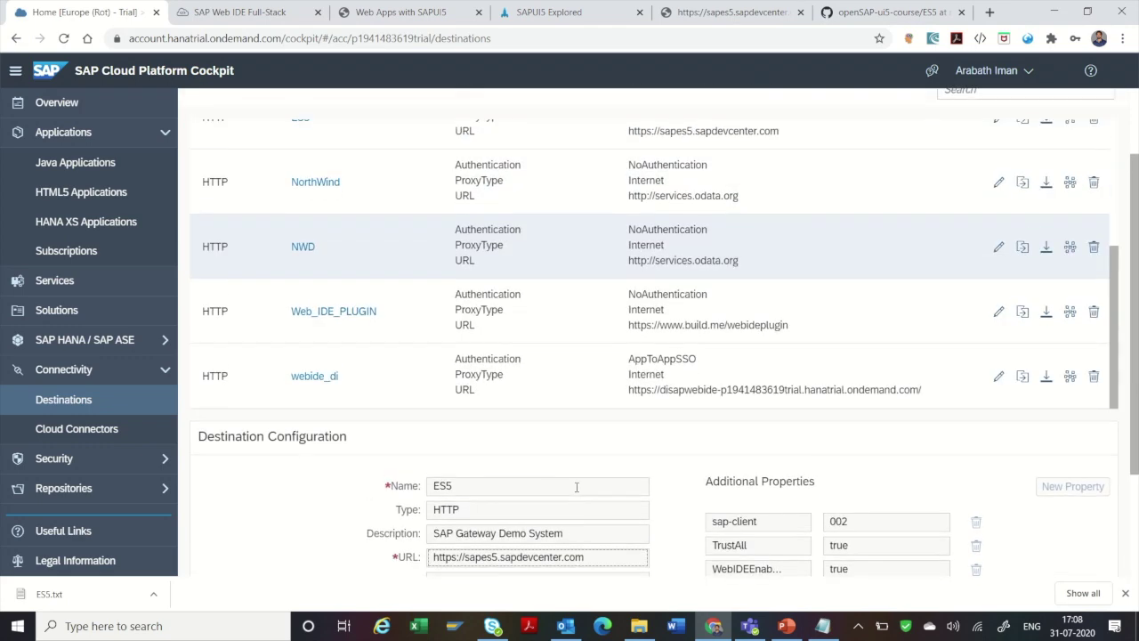
pyautogui.scroll(-3, 577, 491)
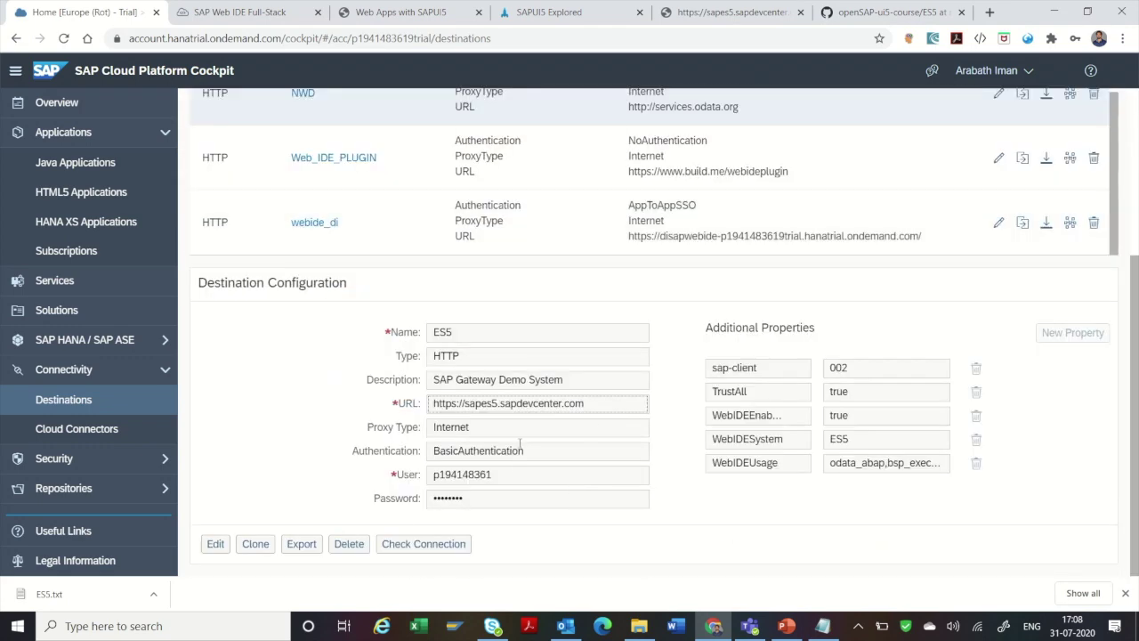
pyautogui.click(485, 492)
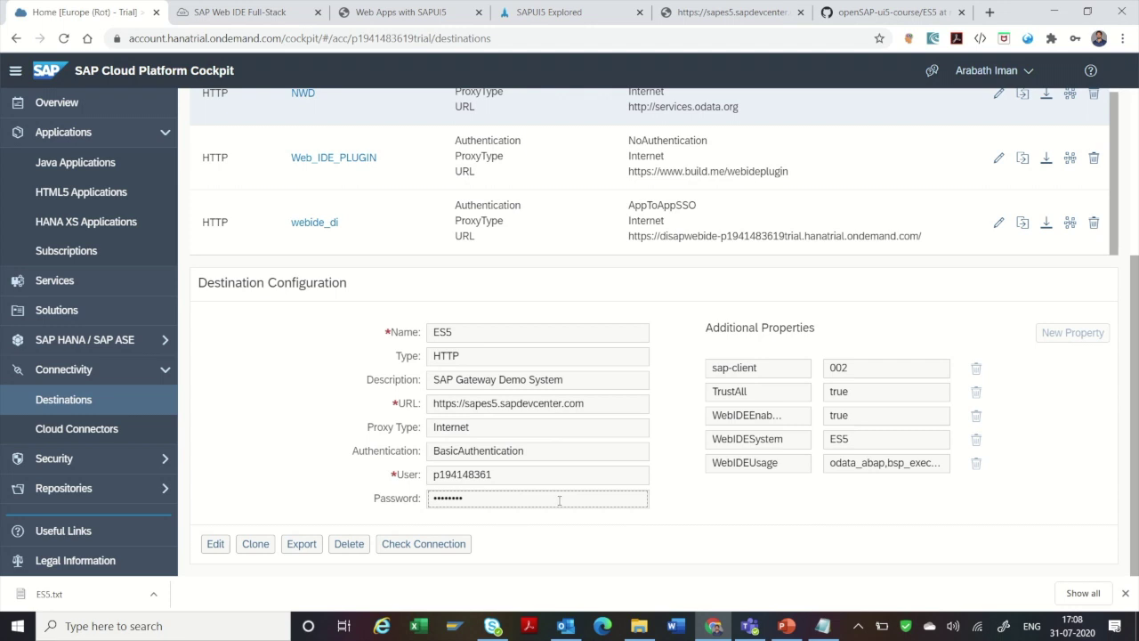
pyautogui.moveTo(477, 4)
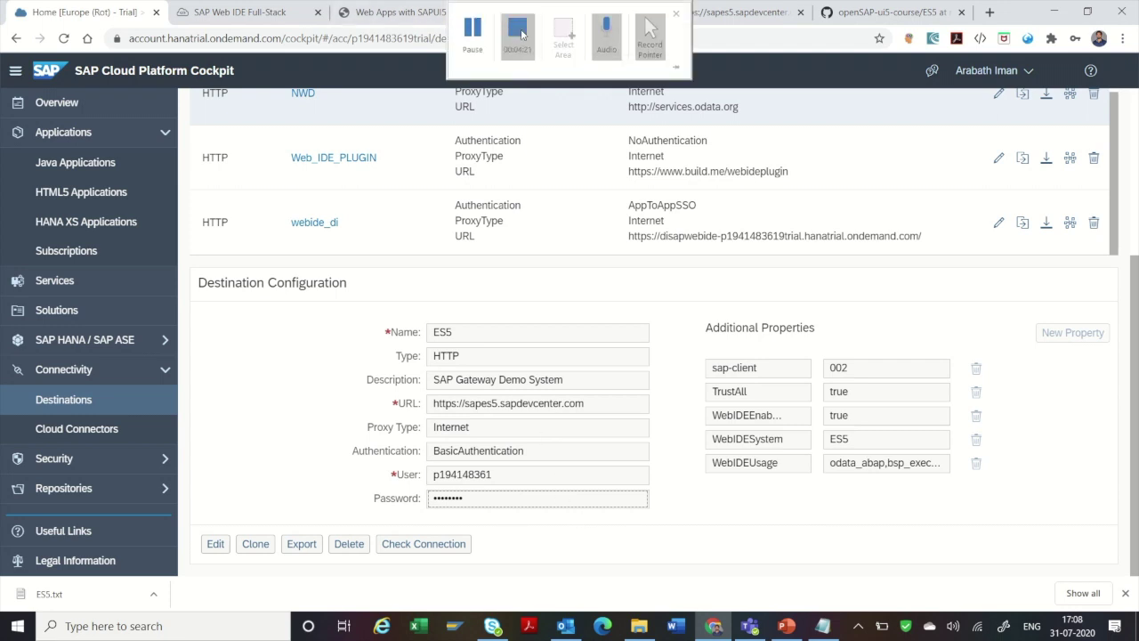
pyautogui.click(562, 374)
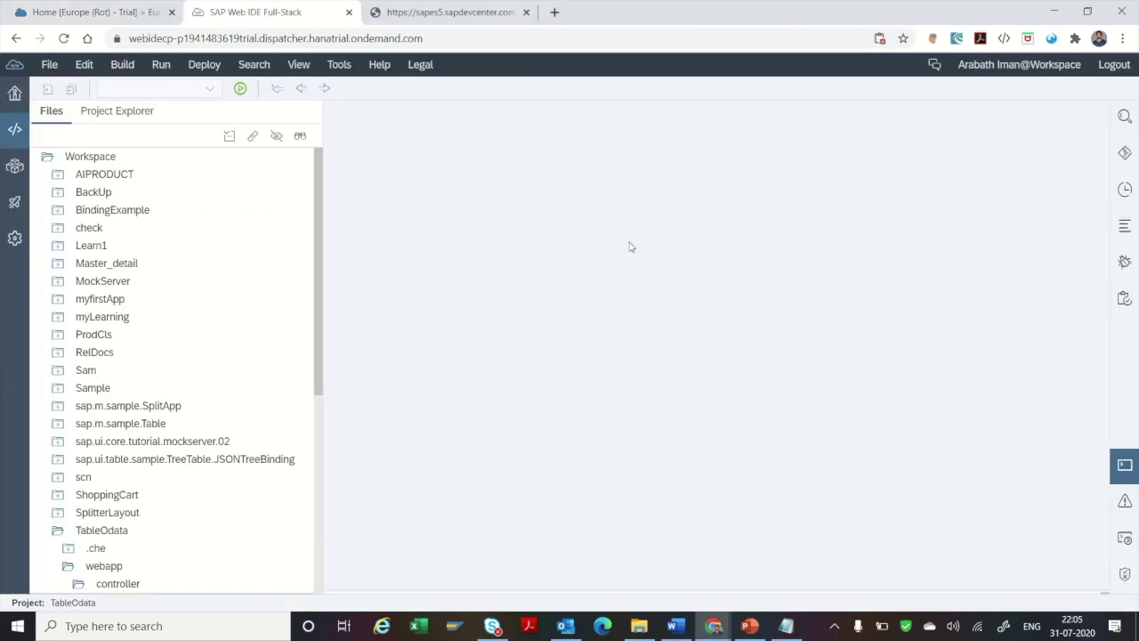
# Start a new project from template in the SAP Web IDE workspace, using the SAPUI5 Application template
pyautogui.click(131, 162)
pyautogui.rightClick(131, 162)
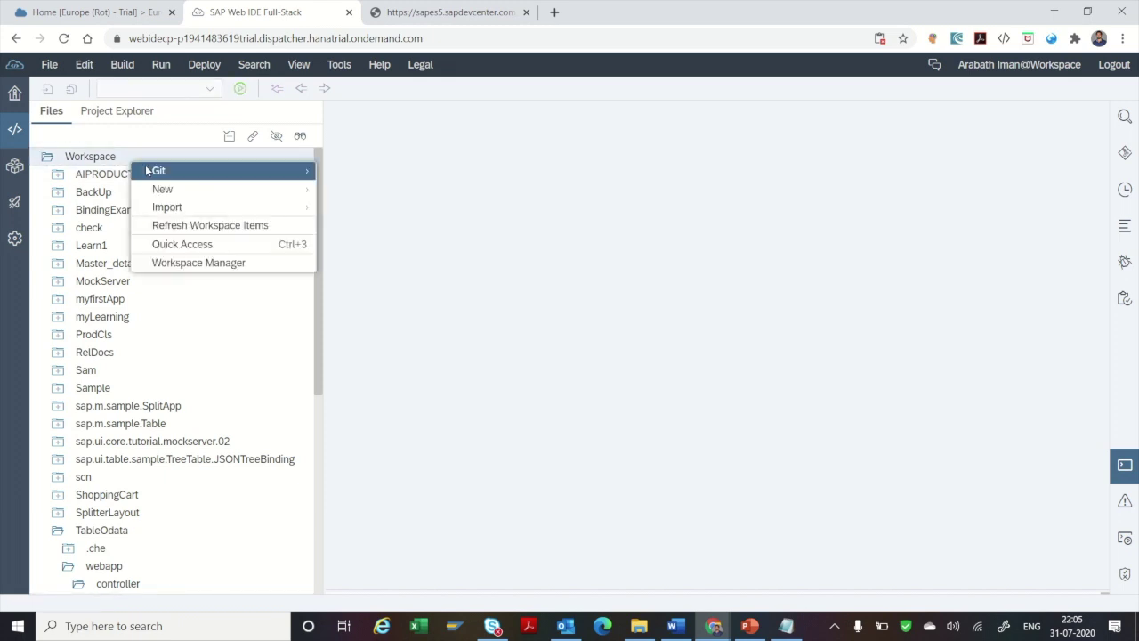
pyautogui.moveTo(186, 196)
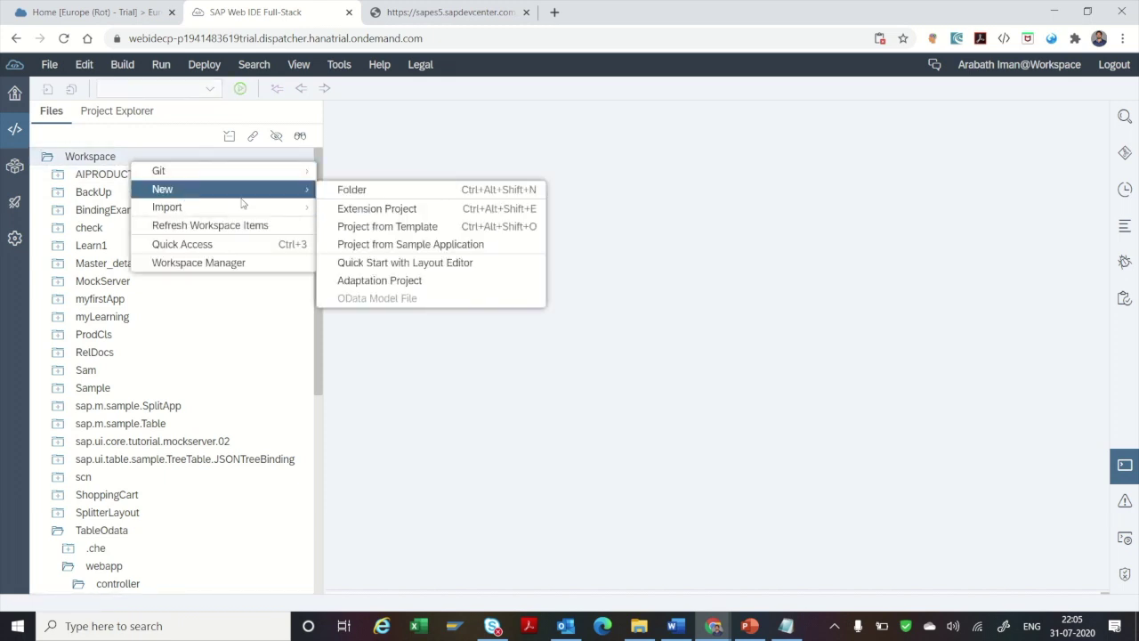
pyautogui.click(387, 227)
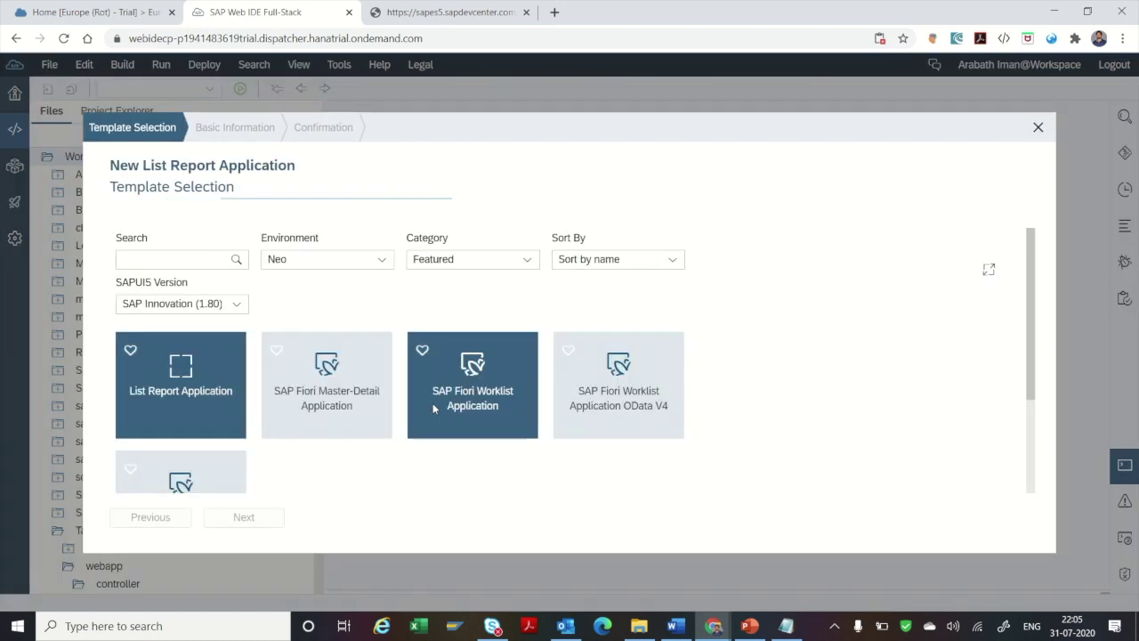
pyautogui.scroll(-2, 433, 409)
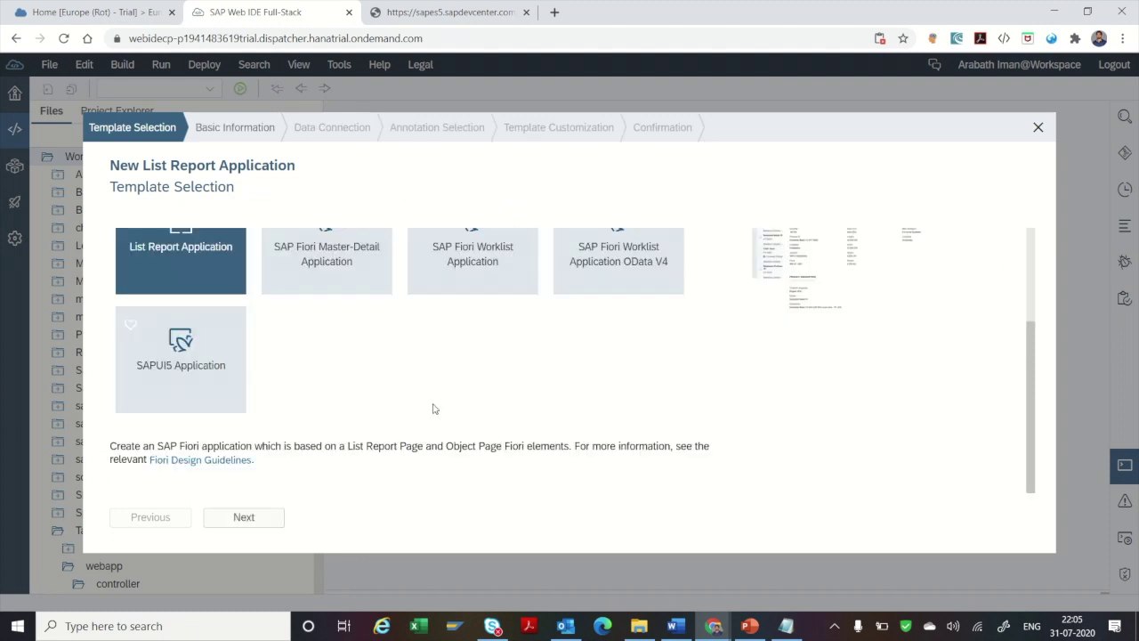
pyautogui.click(221, 378)
pyautogui.click(245, 518)
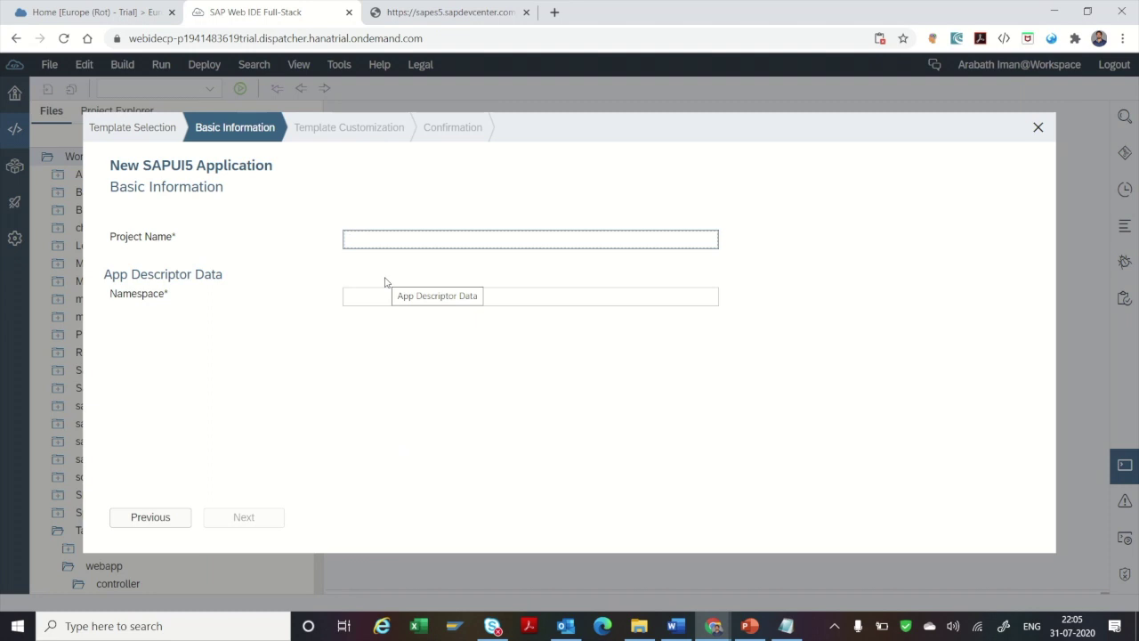
# Name the project OdataFunctions, set its namespace to com.learn, and continue to the template customization
pyautogui.write('Odata')
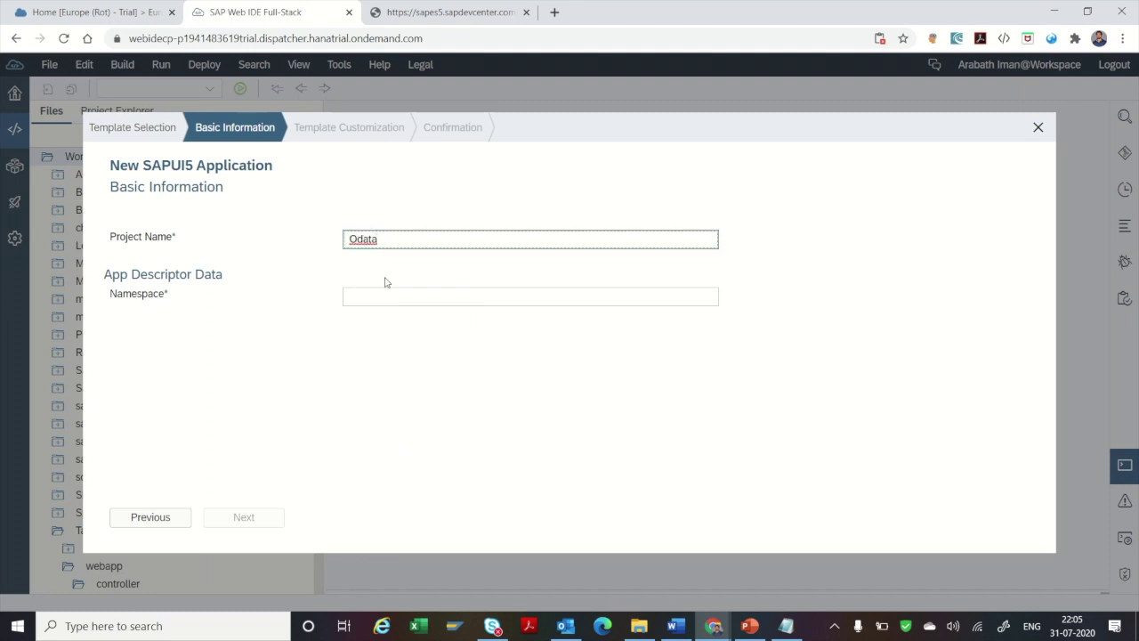
pyautogui.write('Functions')
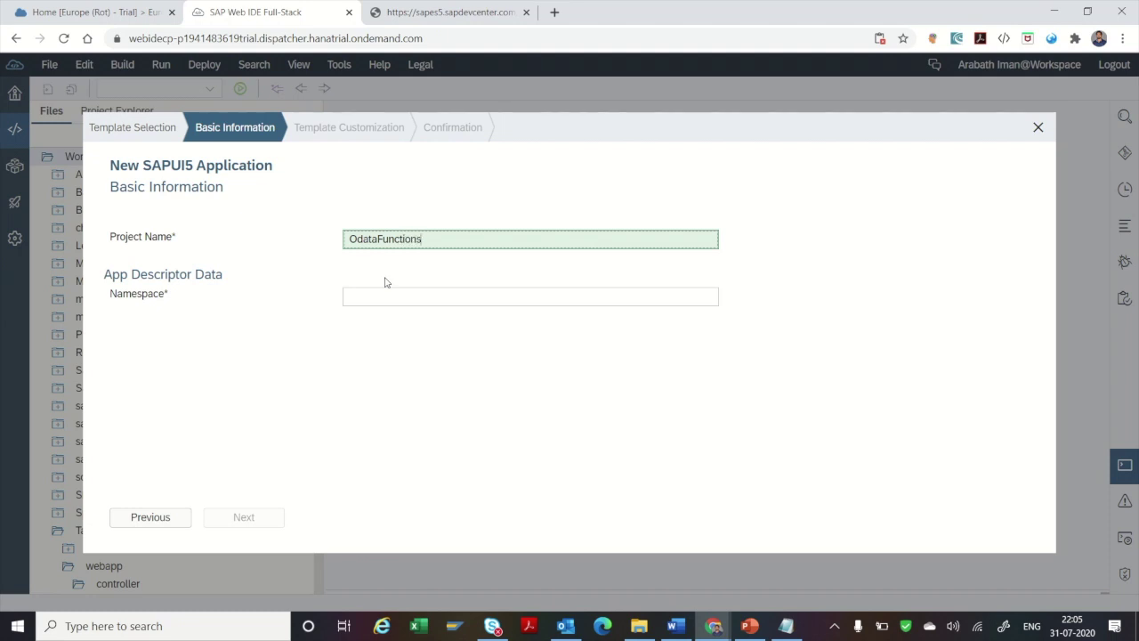
pyautogui.click(385, 295)
pyautogui.write('com')
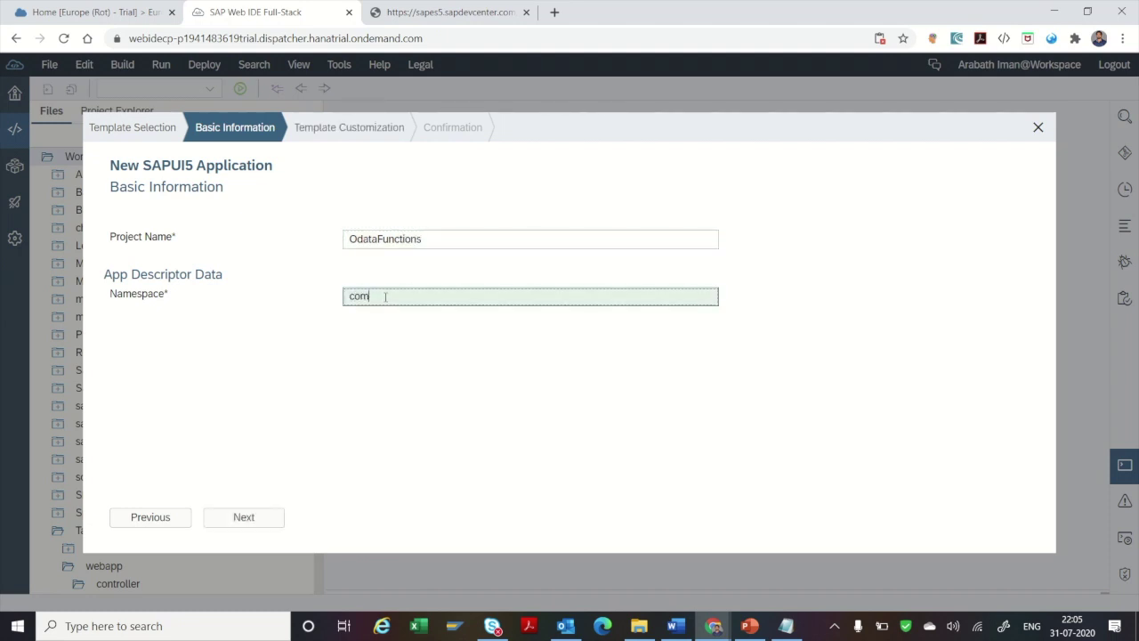
pyautogui.write('.learn')
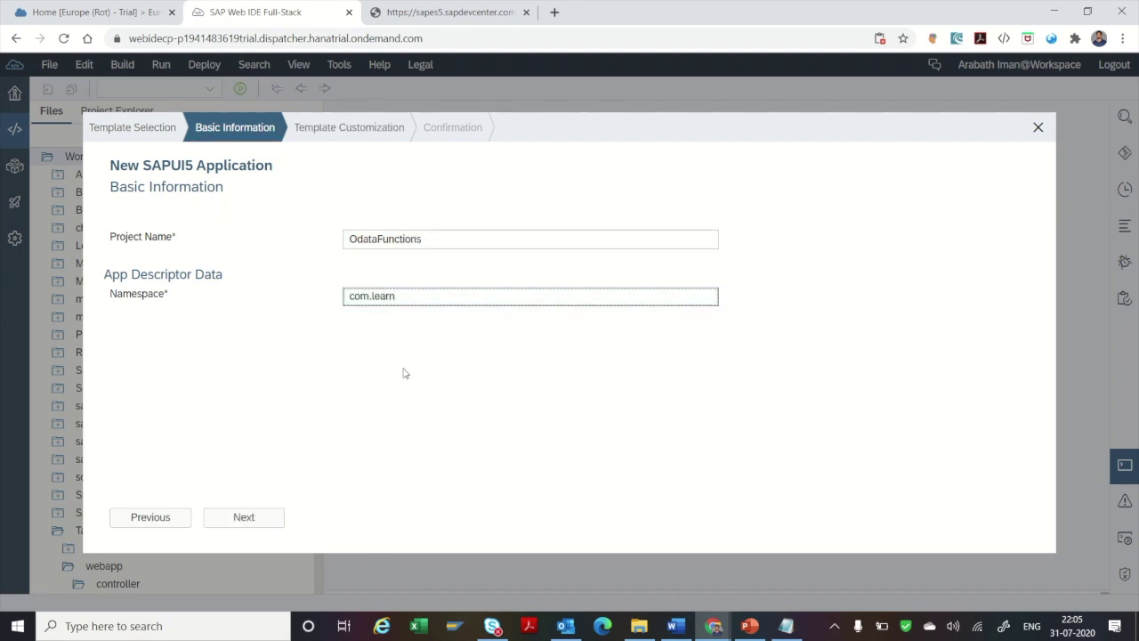
pyautogui.click(255, 517)
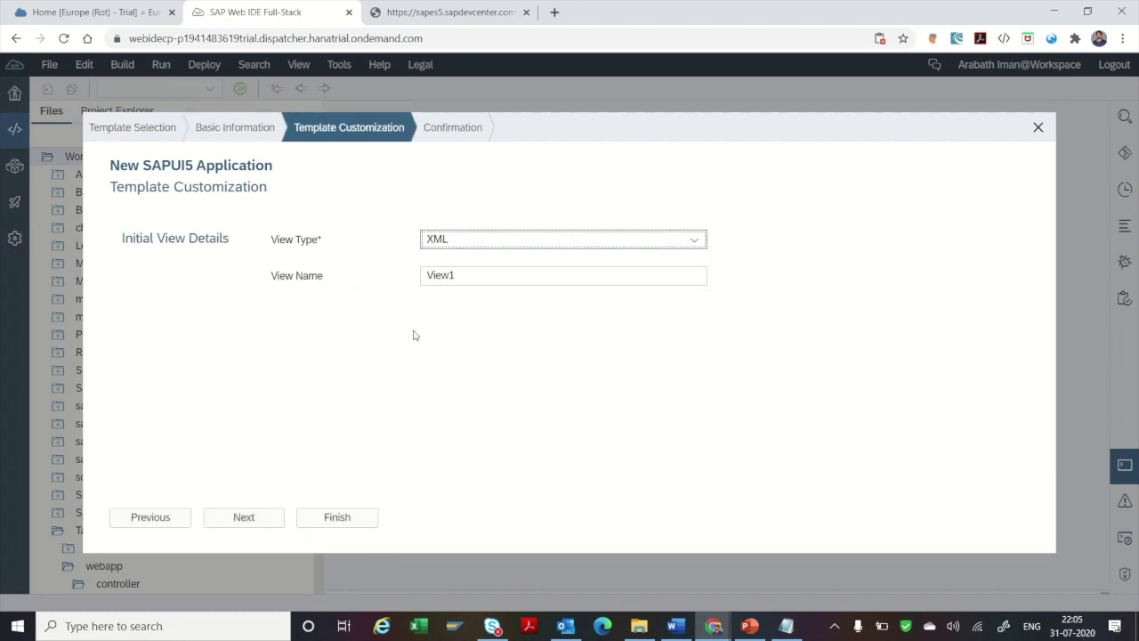
# Keep the XML view type and the view name View1, and generate the SAPUI5 project
pyautogui.click(482, 276)
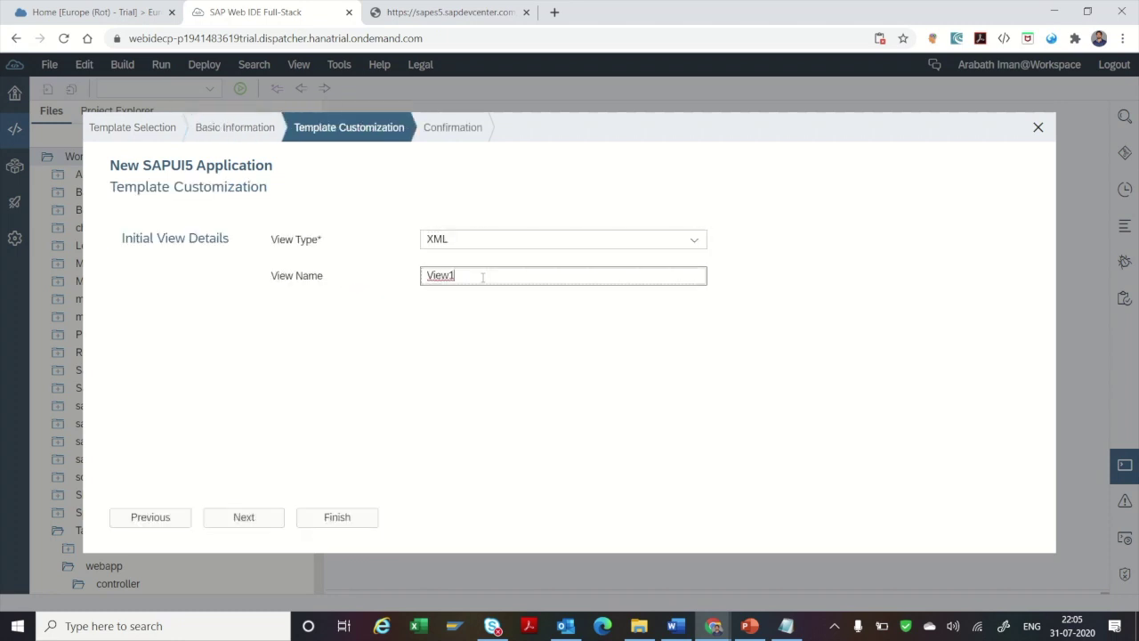
pyautogui.click(278, 525)
pyautogui.click(272, 523)
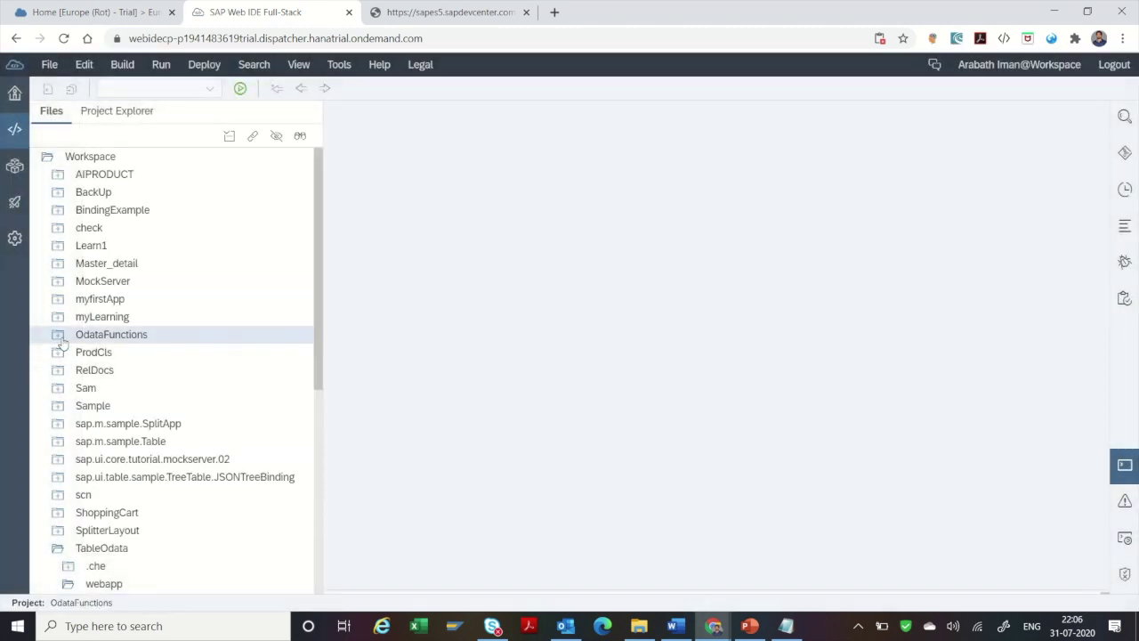
# Open neo-app.json in the OdataFunctions project and review its route definitions
pyautogui.click(61, 339)
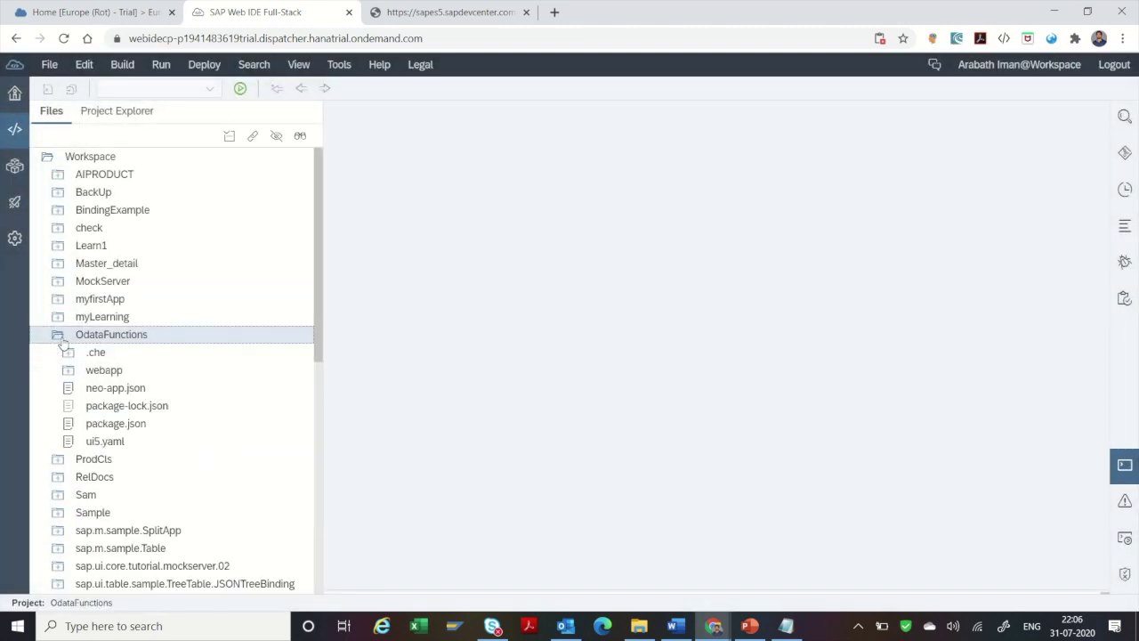
pyautogui.doubleClick(116, 388)
pyautogui.scroll(-2, 516, 356)
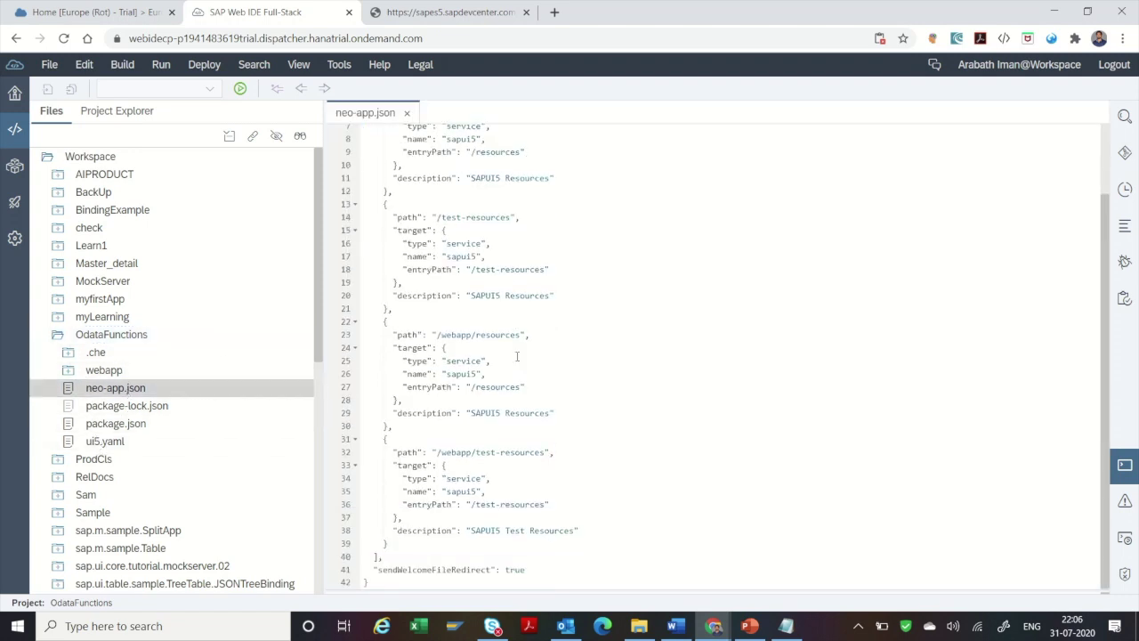
pyautogui.scroll(2, 516, 357)
pyautogui.click(518, 330)
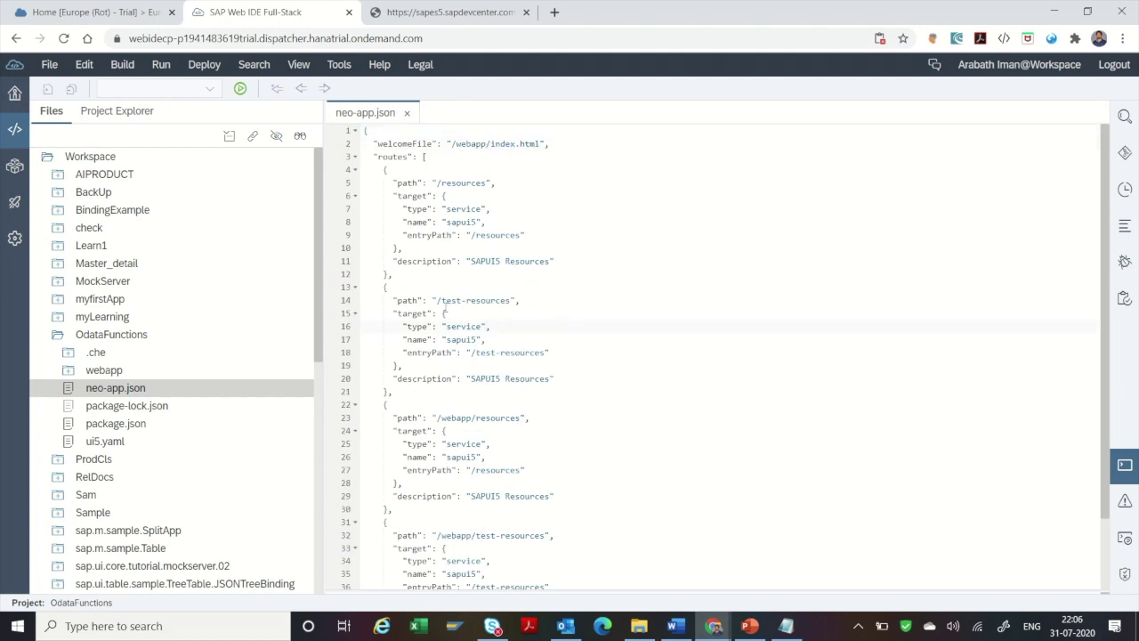
# Review the remaining routes in neo-app.json and open View1.controller.js from the project's webapp/controller folder
pyautogui.scroll(-2, 476, 448)
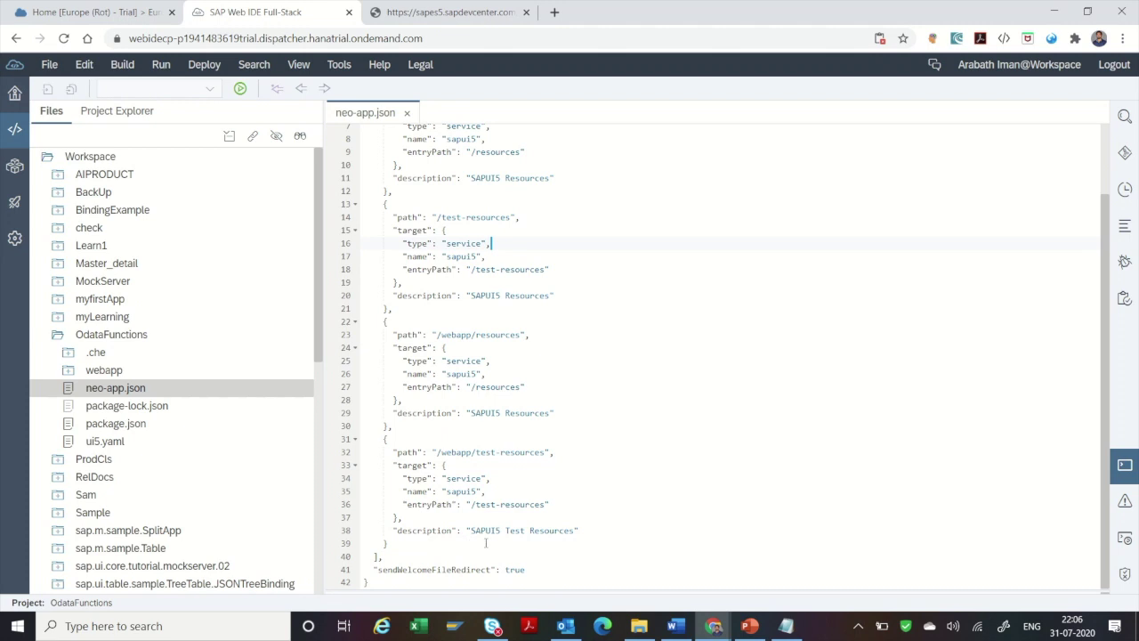
pyautogui.click(489, 514)
pyautogui.click(70, 374)
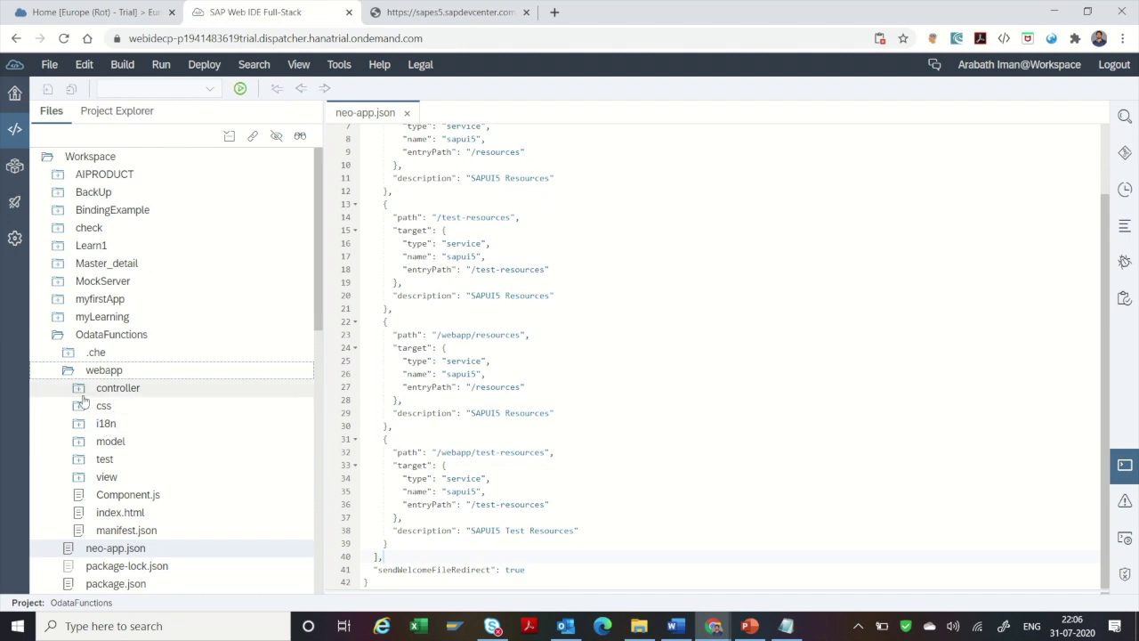
pyautogui.click(81, 391)
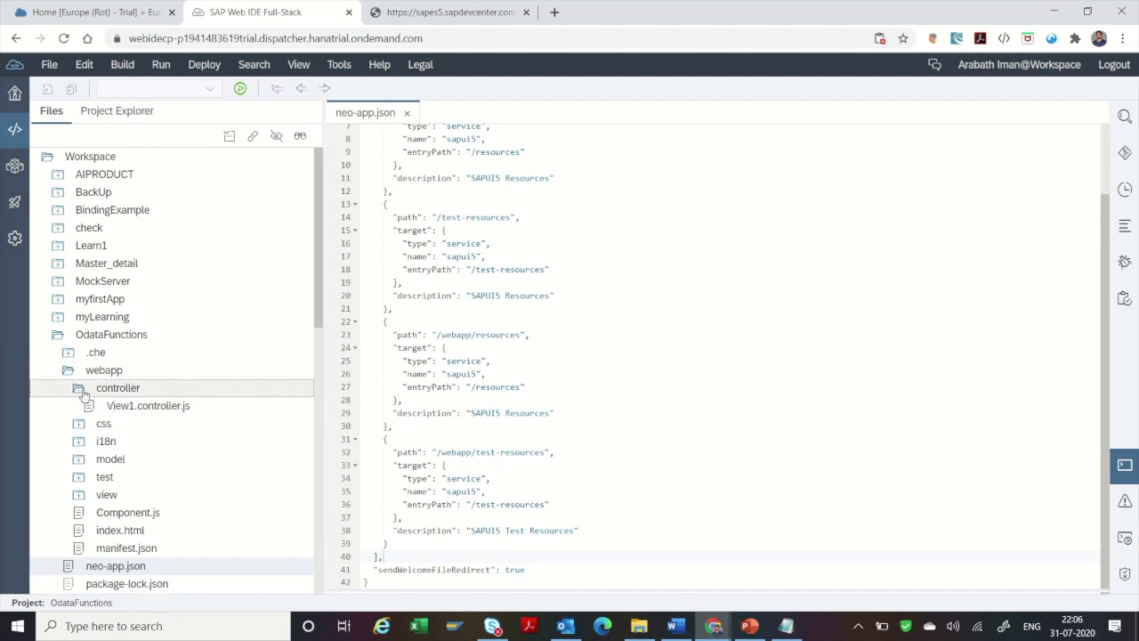
pyautogui.doubleClick(134, 409)
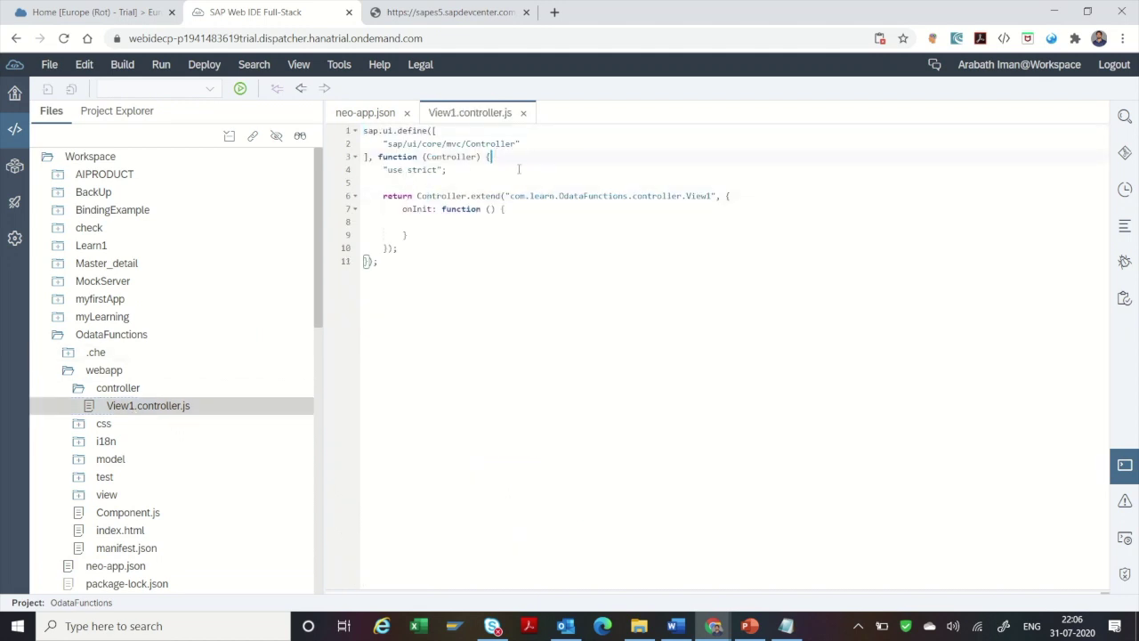
# Keep the onInit function in View1.controller.js empty and save the controller file
pyautogui.click(469, 222)
pyautogui.hotkey('ctrl', 'a')
pyautogui.click(425, 223)
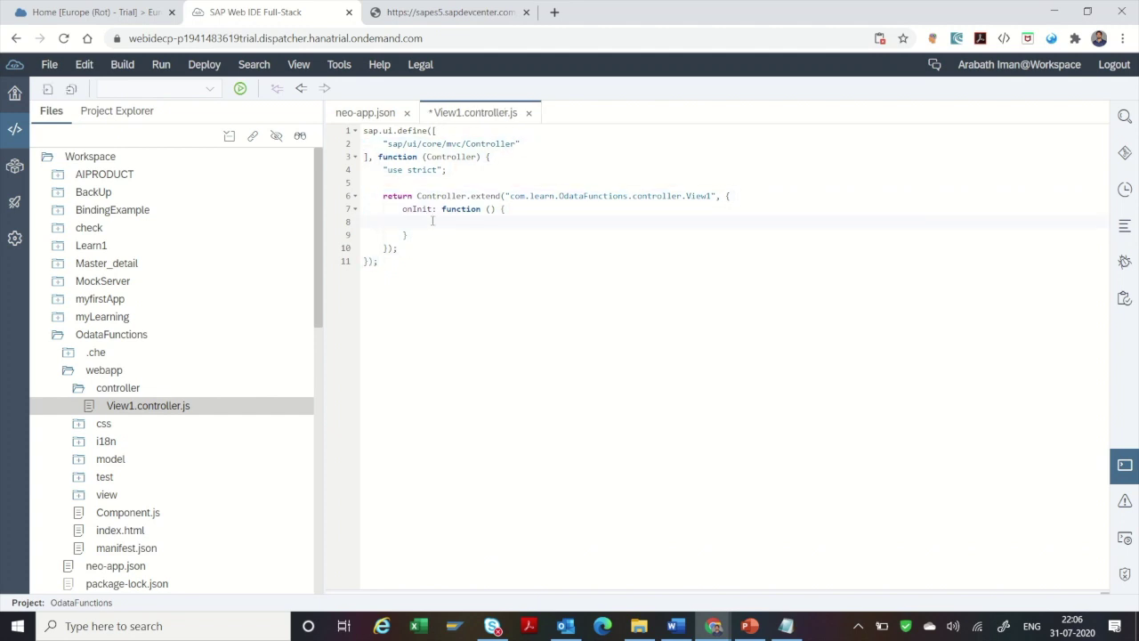
pyautogui.click(463, 232)
pyautogui.hotkey('ctrl', 's')
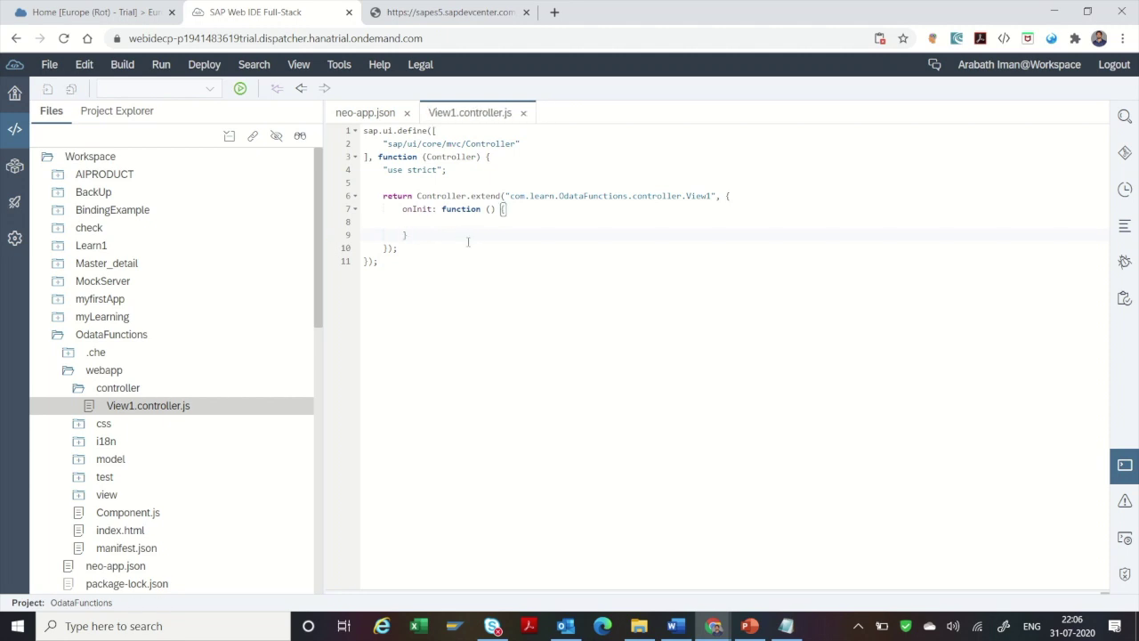
# Look into the css and i18n folders of webapp and open View1.view.xml from the view folder
pyautogui.click(77, 425)
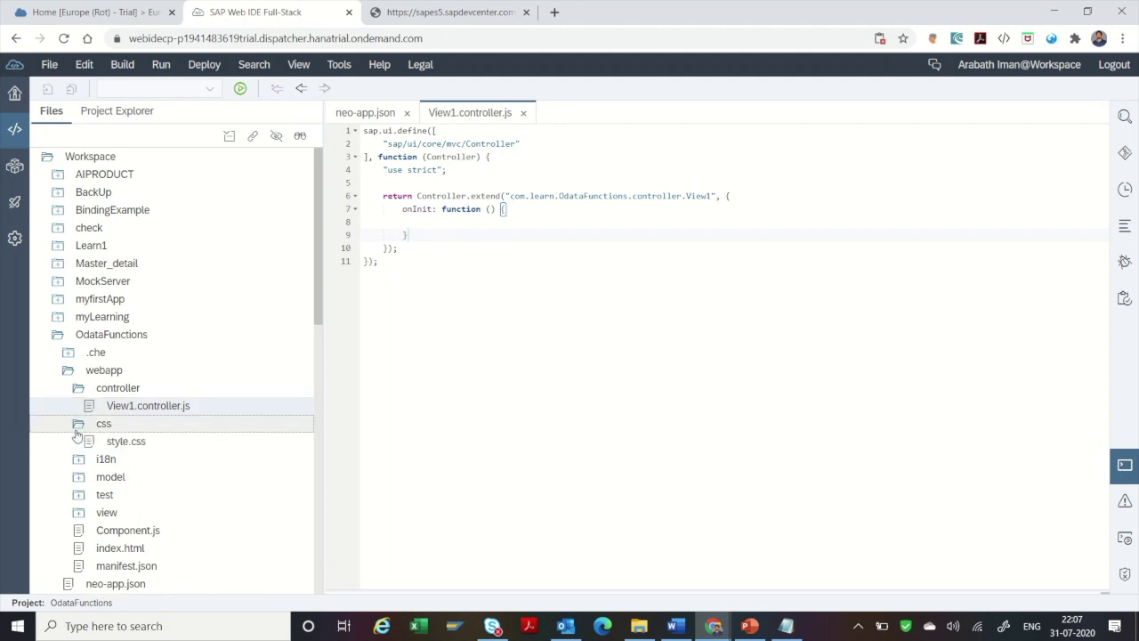
pyautogui.click(78, 428)
pyautogui.click(79, 442)
pyautogui.click(78, 443)
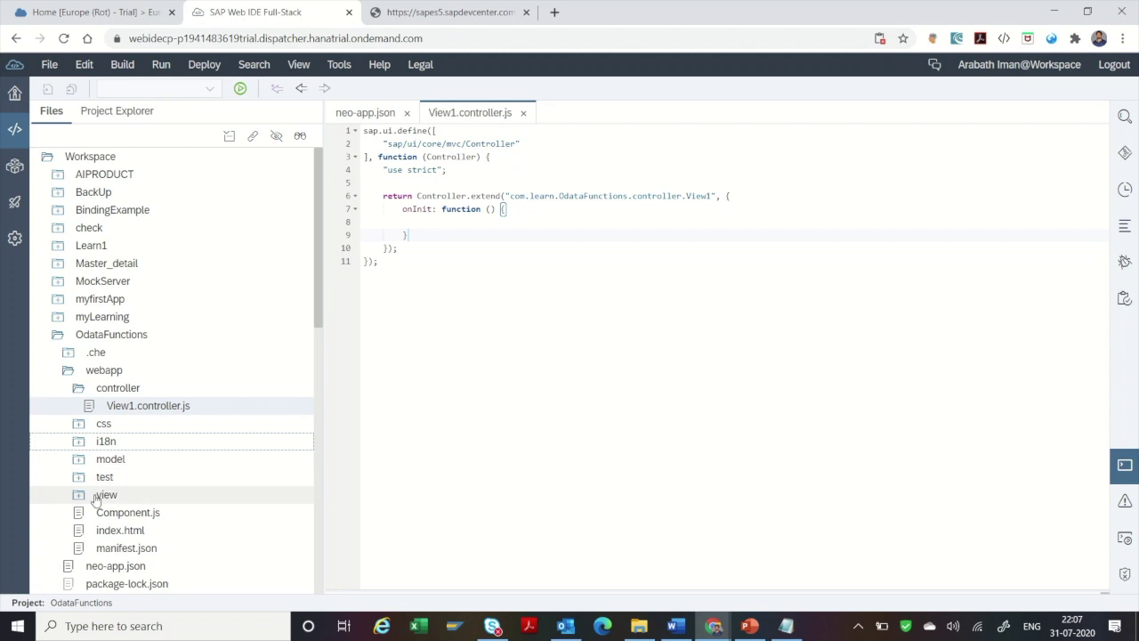
pyautogui.click(84, 500)
pyautogui.click(116, 512)
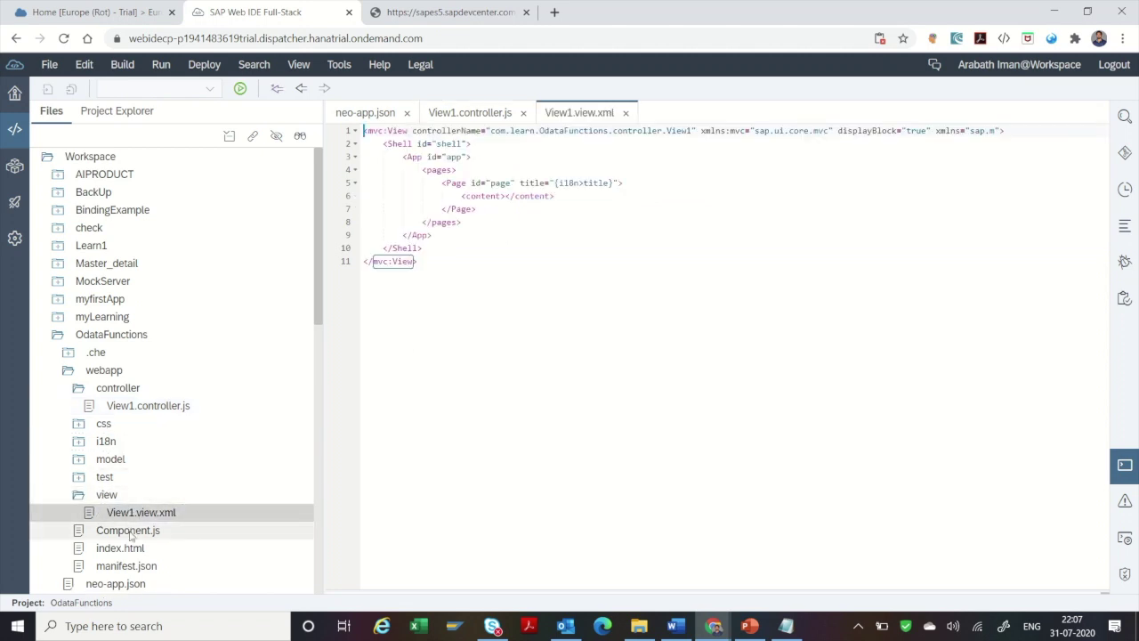
# Open Component.js and manifest.json in the webapp folder and review the manifest's settings through to the routing section
pyautogui.click(129, 530)
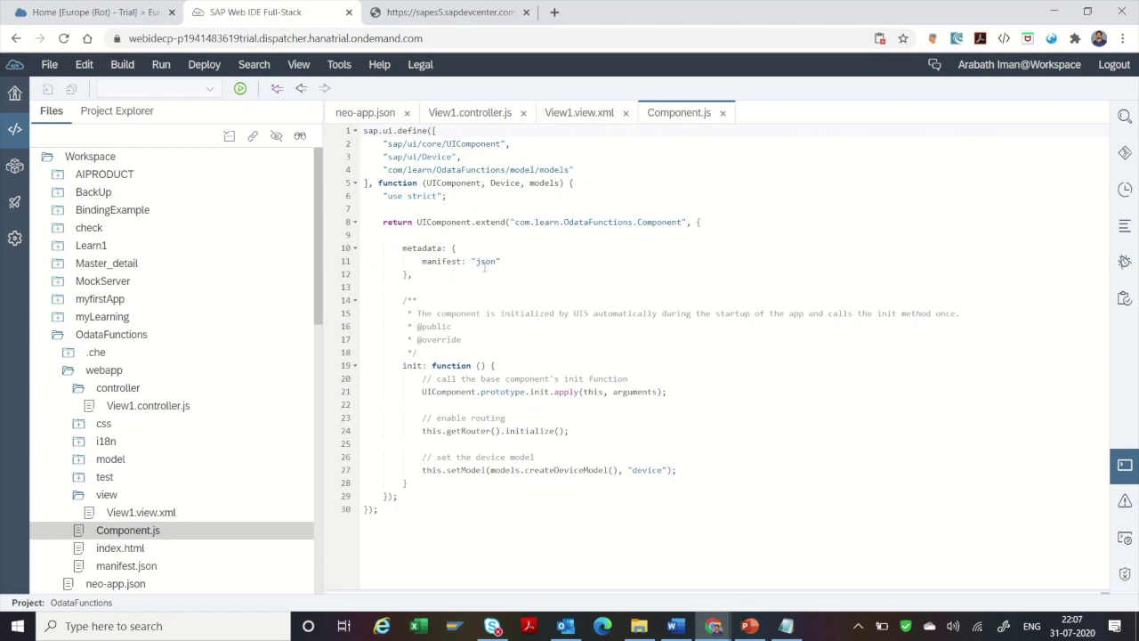
pyautogui.click(126, 565)
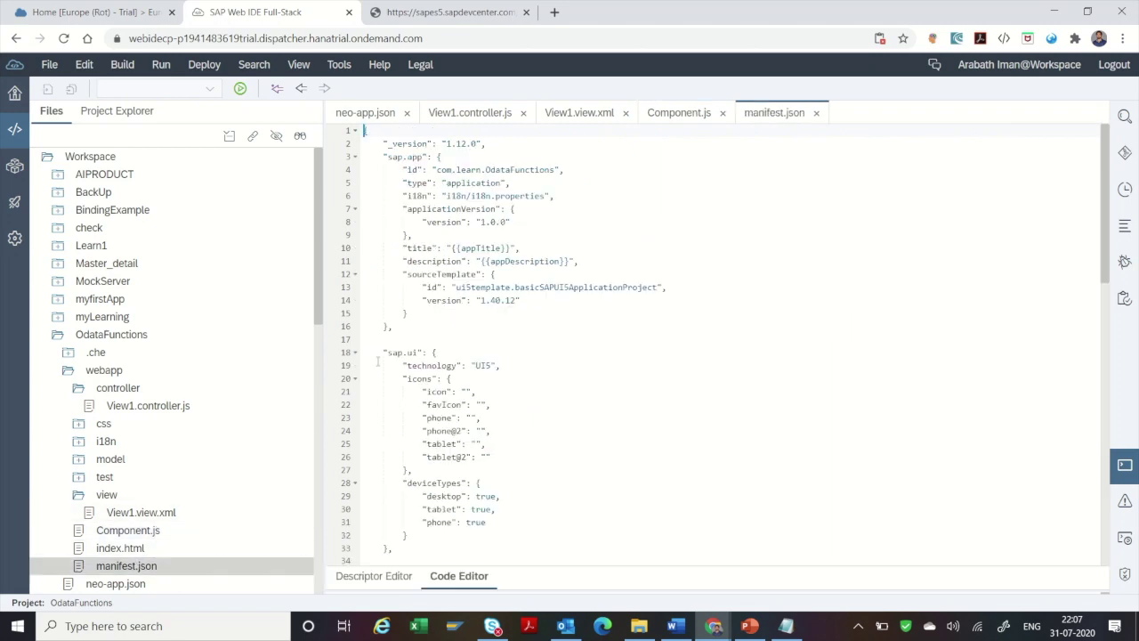
pyautogui.scroll(-7, 554, 359)
pyautogui.scroll(7, 553, 358)
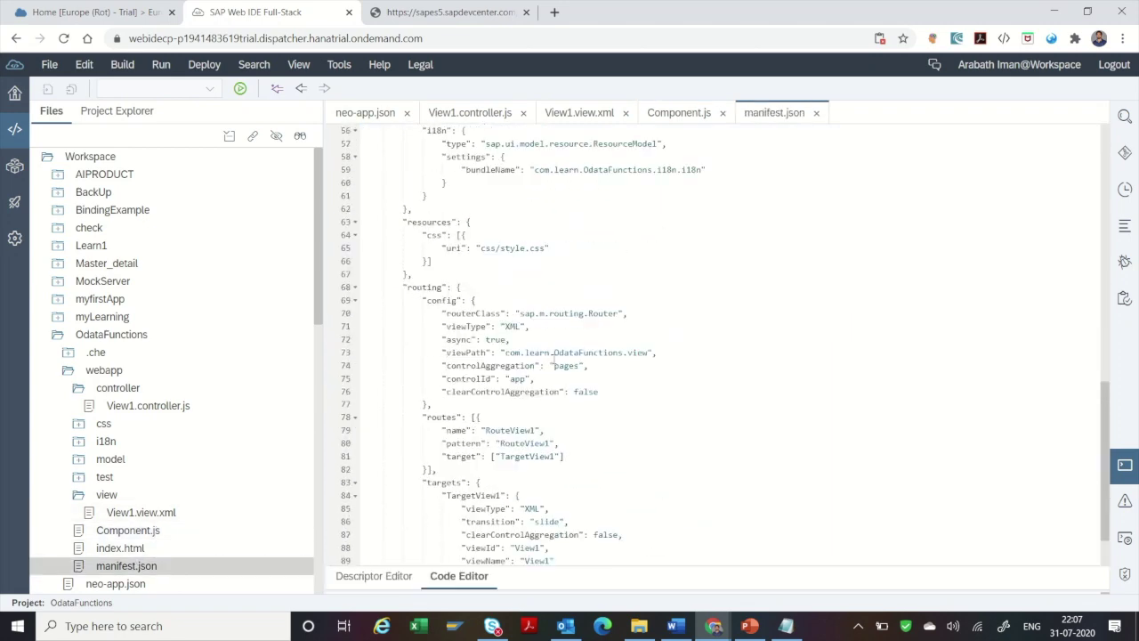
pyautogui.scroll(1, 554, 358)
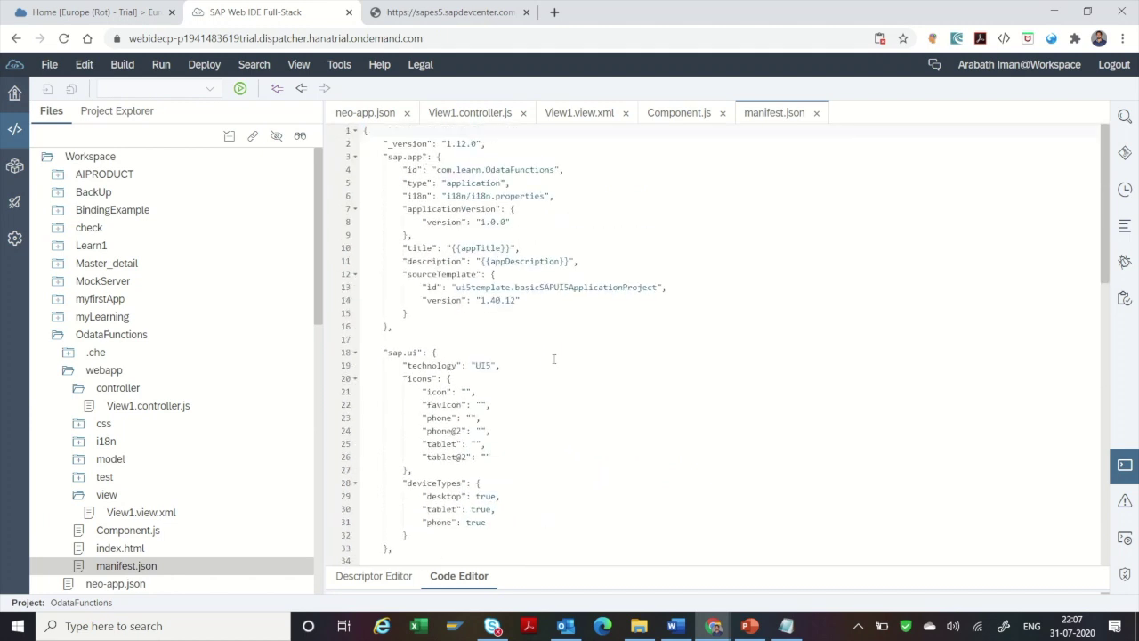
# Add an empty line inside the page's content element in View1.view.xml and save the view
pyautogui.click(179, 513)
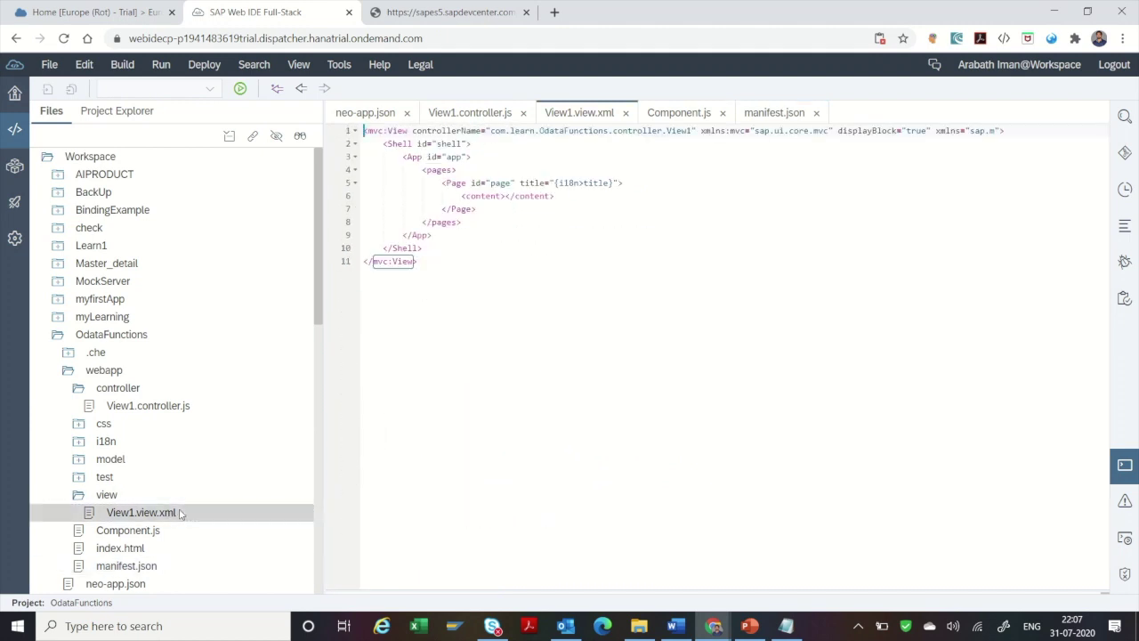
pyautogui.click(507, 196)
pyautogui.press('Return')
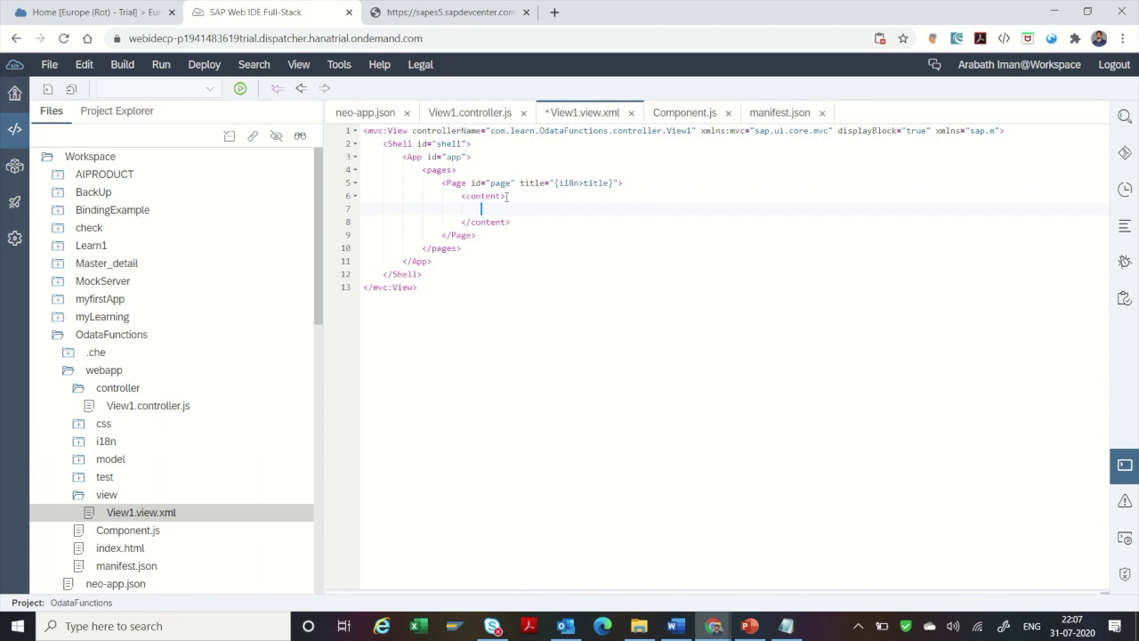
pyautogui.hotkey('ctrl', 's')
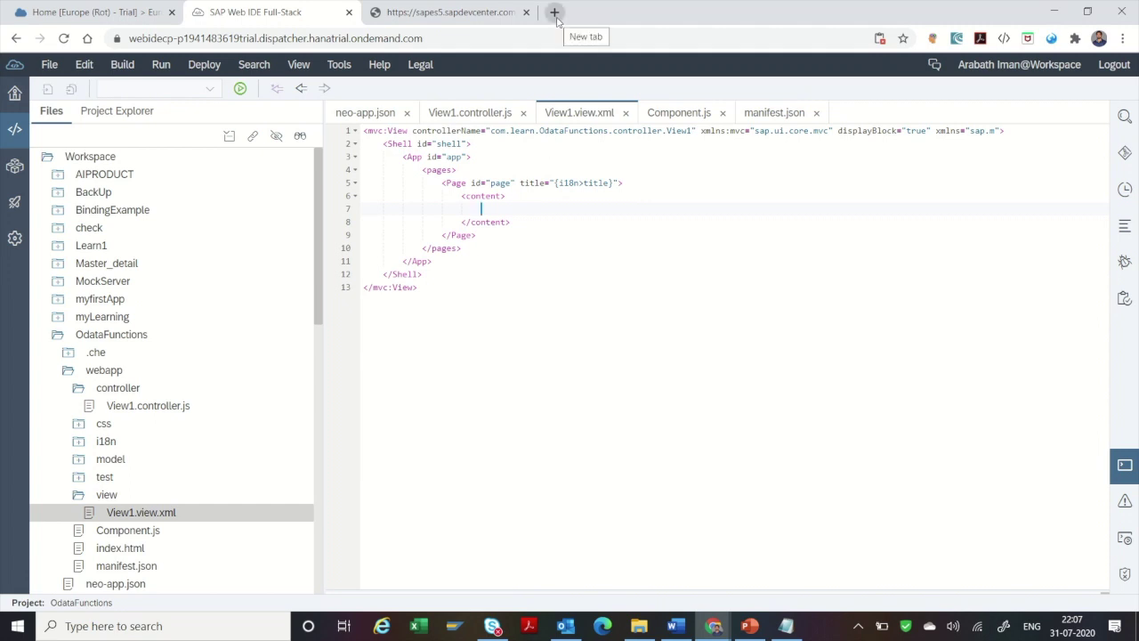
# Search the web for "sapui5 explored" in a new browser tab
pyautogui.click(555, 13)
pyautogui.write('sap')
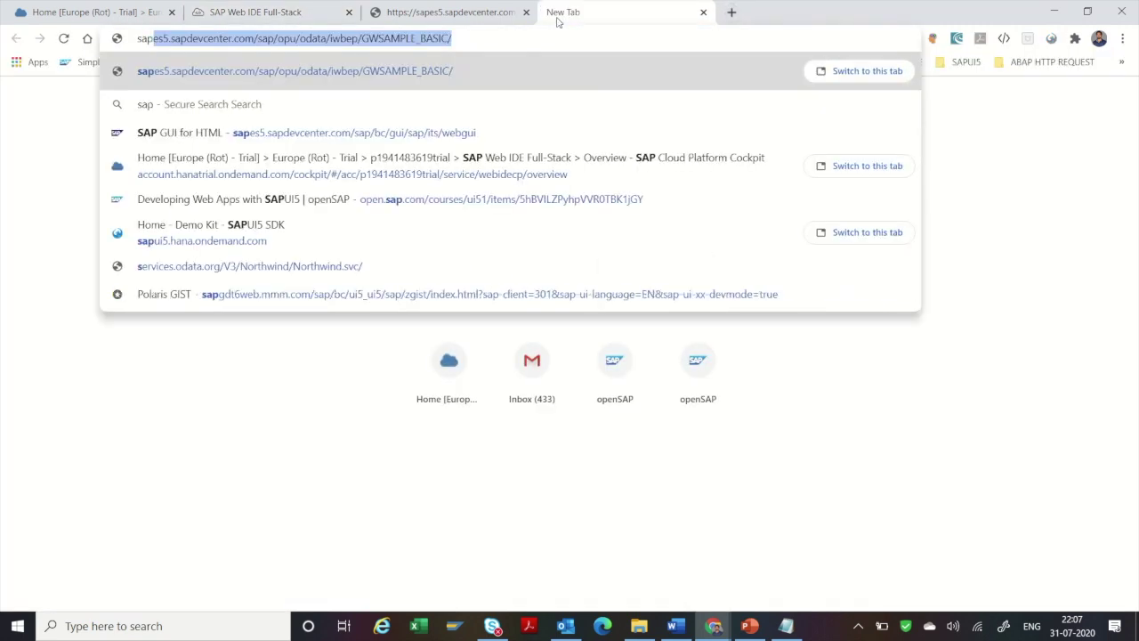
pyautogui.write('ui5 e')
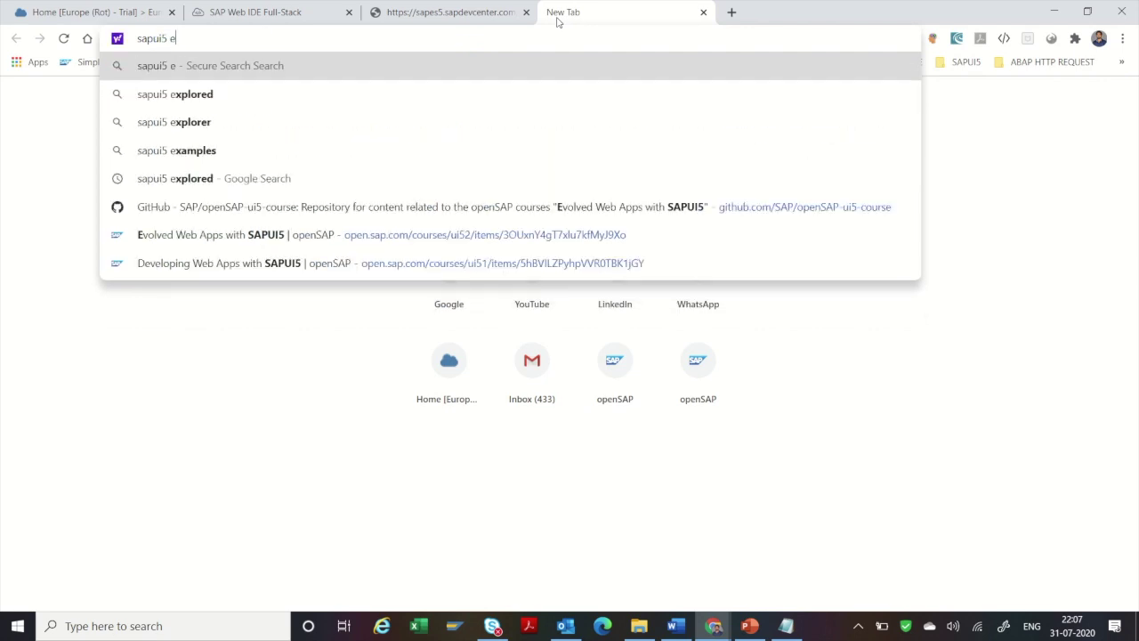
pyautogui.press('Up')
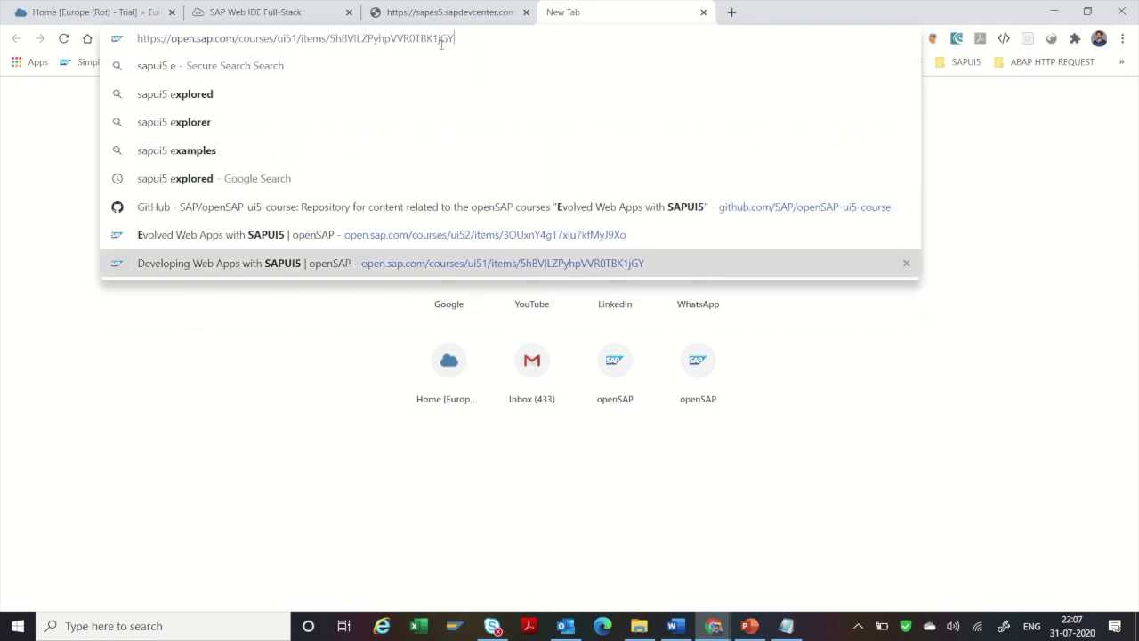
pyautogui.click(326, 103)
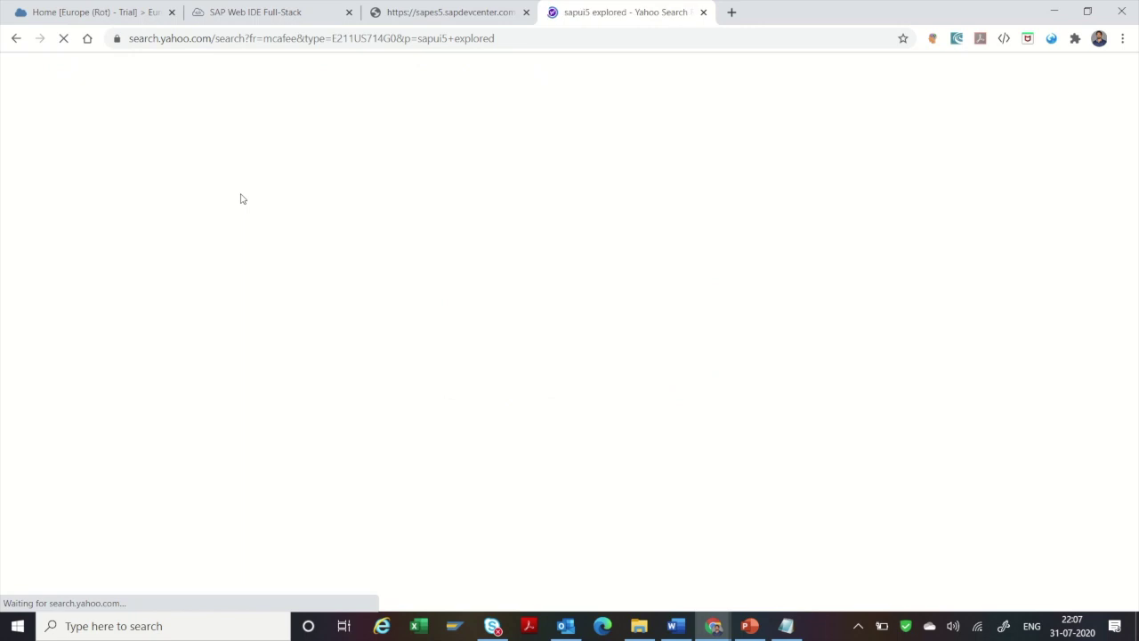